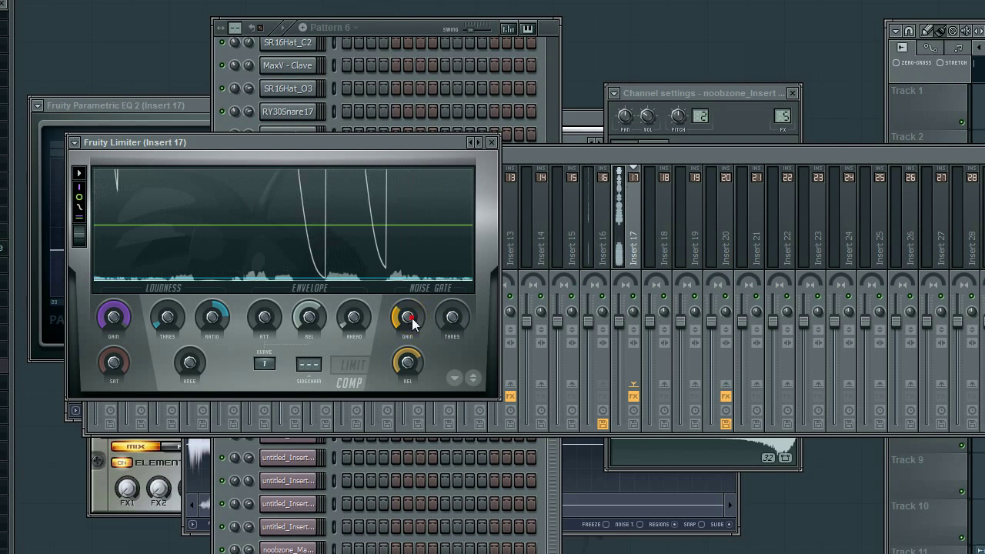
Lower band 7 slightly to cut the highs from about 4700 Hz in Insert 17's Fruity Parametric EQ 2.
left_click(526, 159)
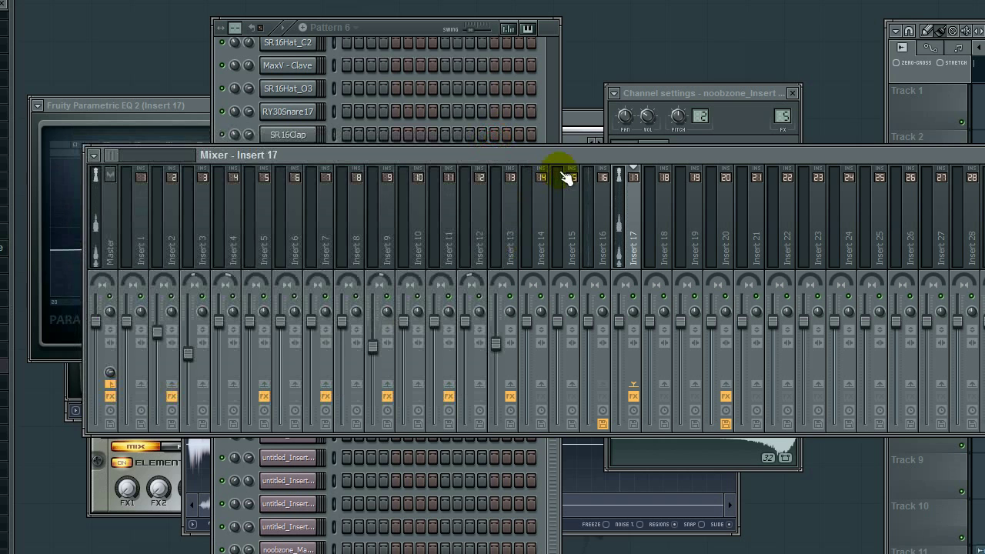
left_click(603, 157)
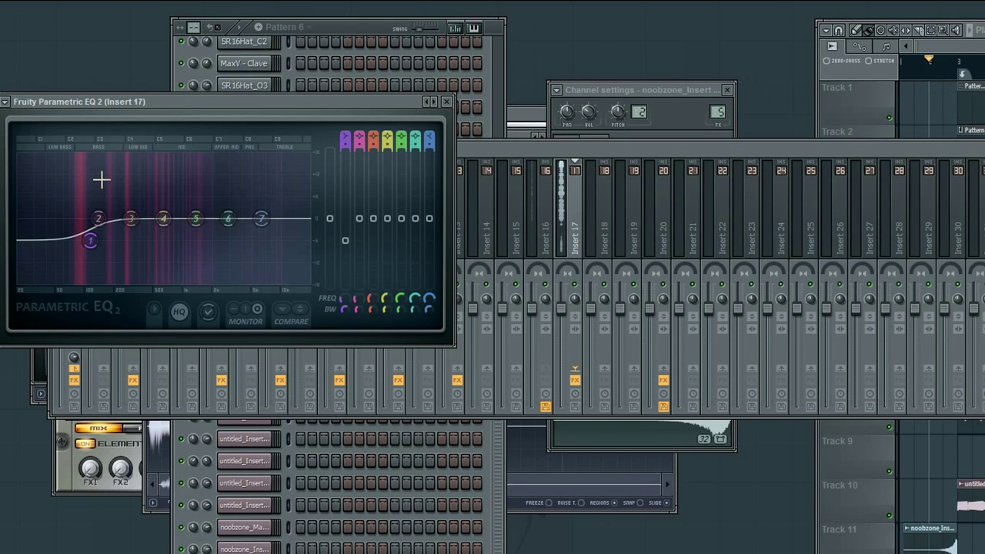
left_click_drag(271, 208, 260, 226)
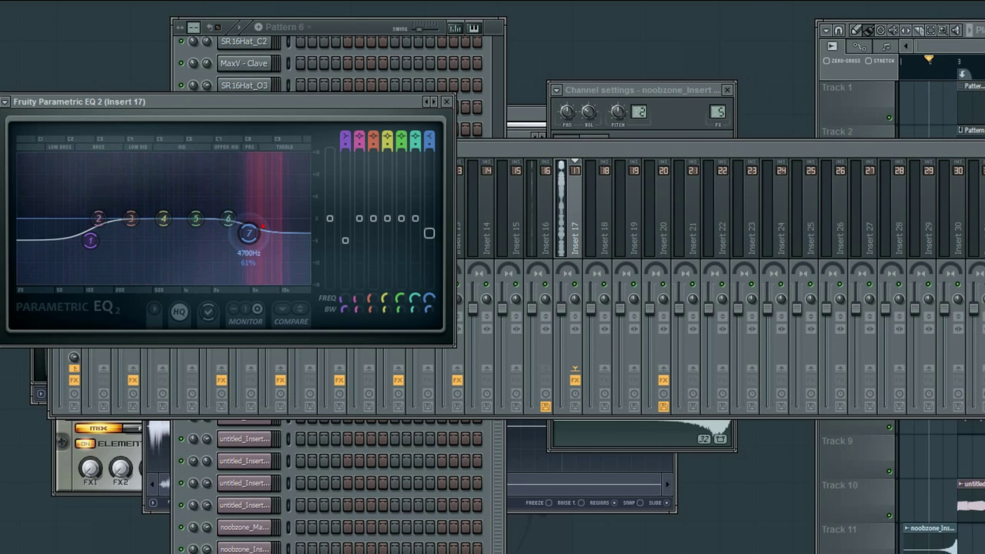
key("F9")
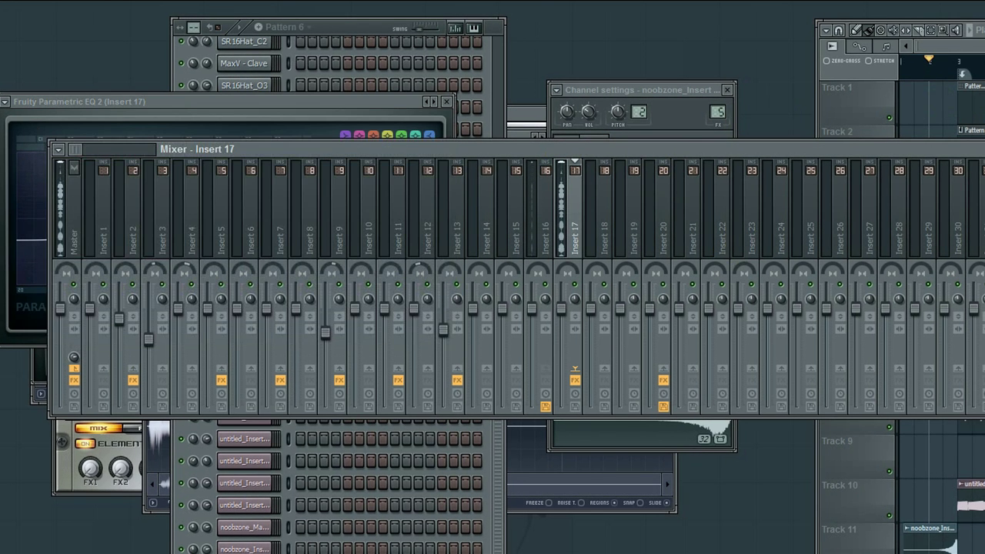
left_click(231, 100)
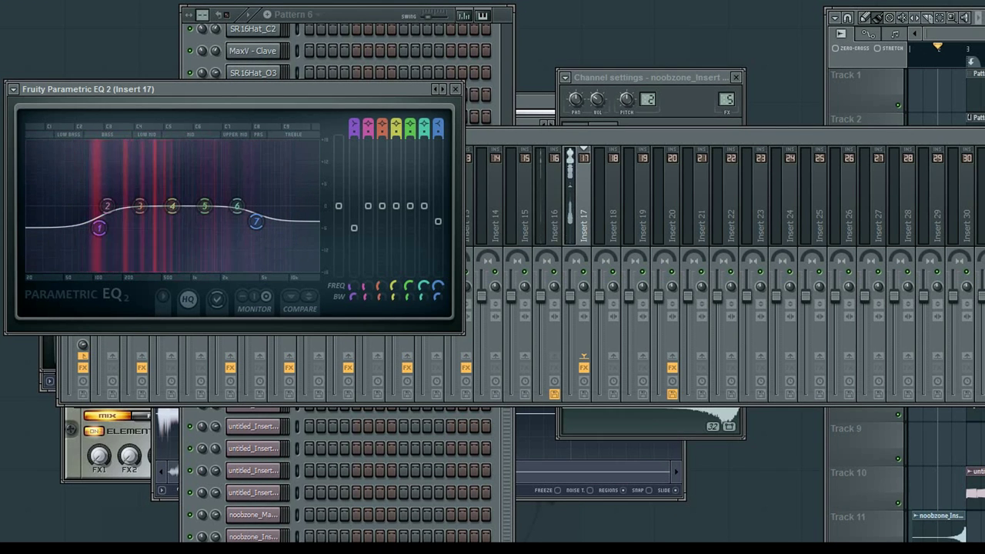
Check the channel settings of the untitled_Insert 10 audio clip from the playlist and close them.
left_click(948, 163)
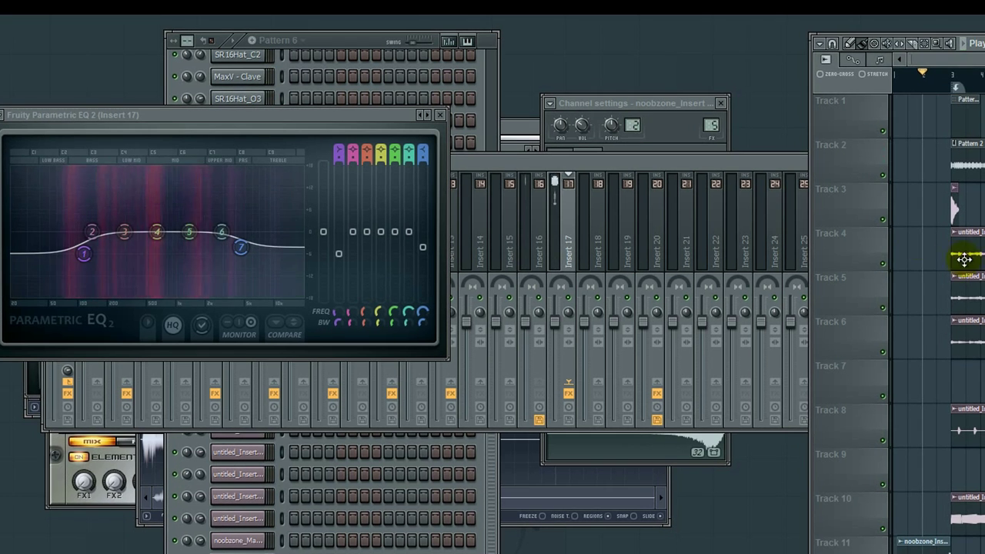
left_click(771, 139)
left_click(755, 164)
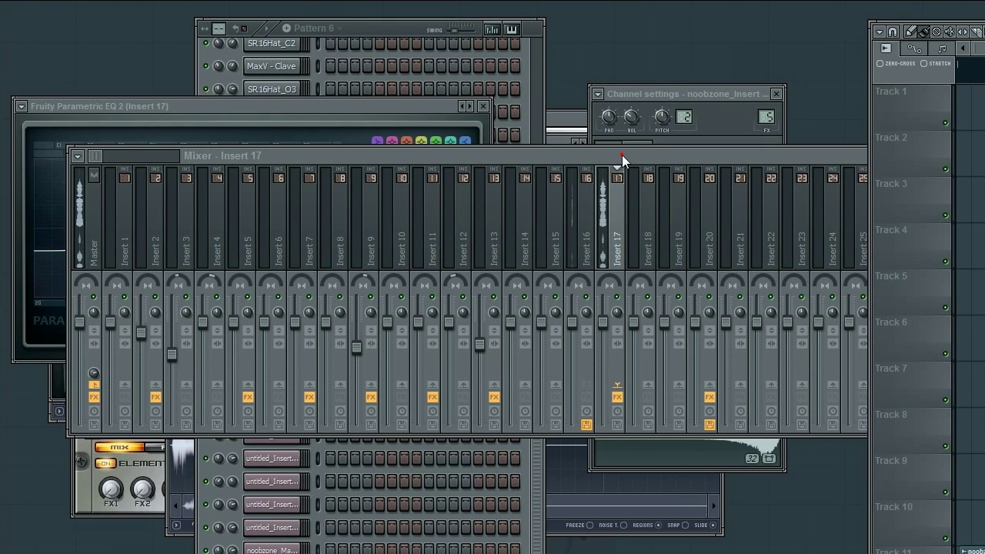
left_click(621, 155)
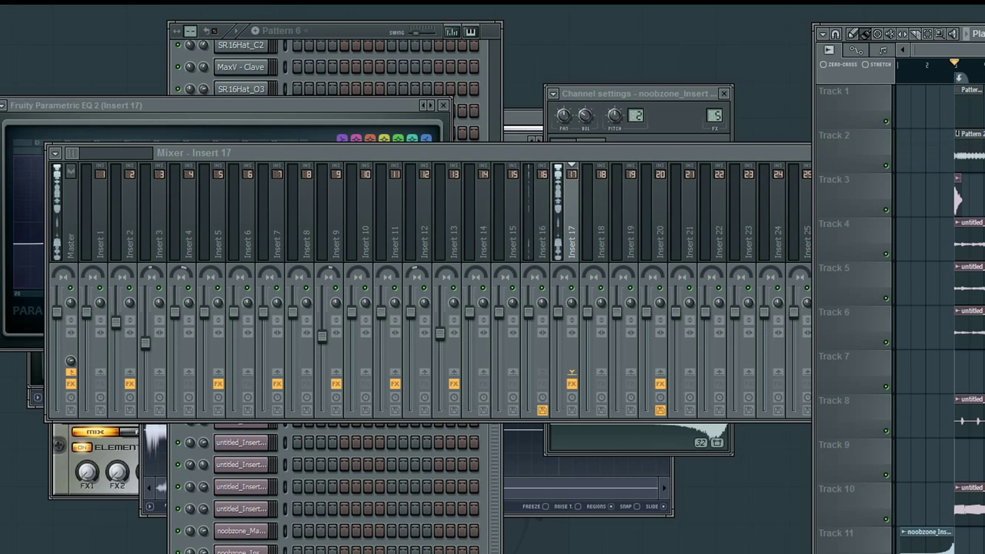
left_click(638, 93)
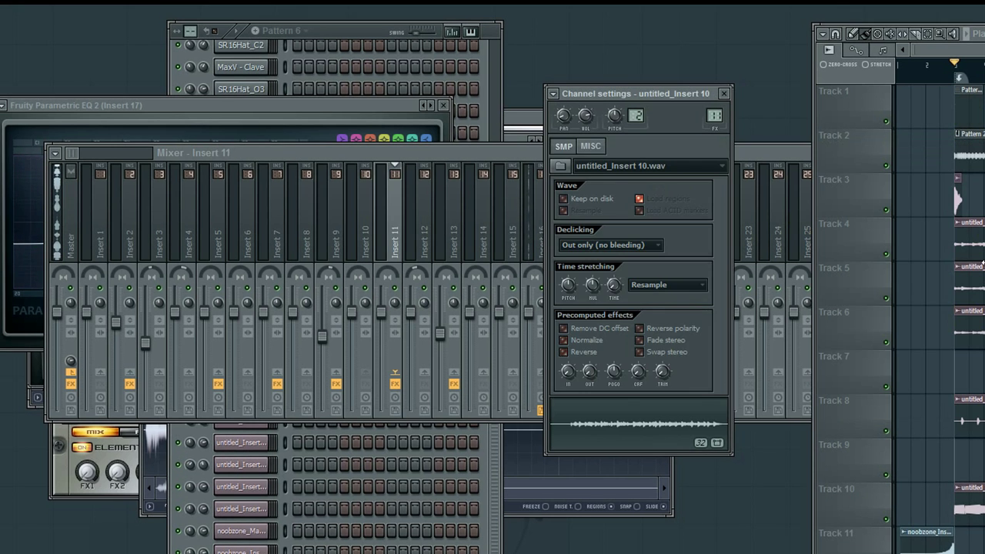
left_click(723, 93)
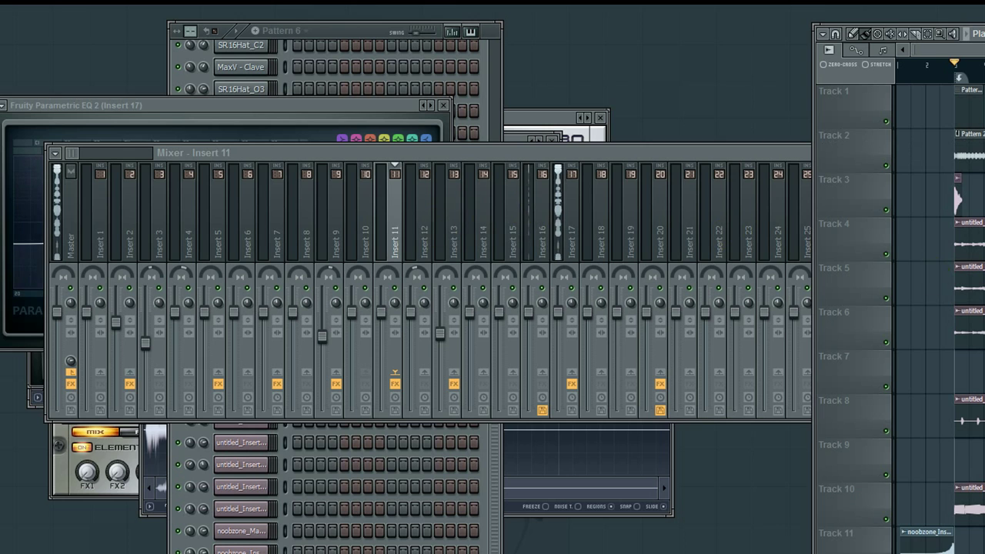
Return to Insert 17's Parametric EQ 2 and raise band 1 to just below the zero line.
left_click(394, 208)
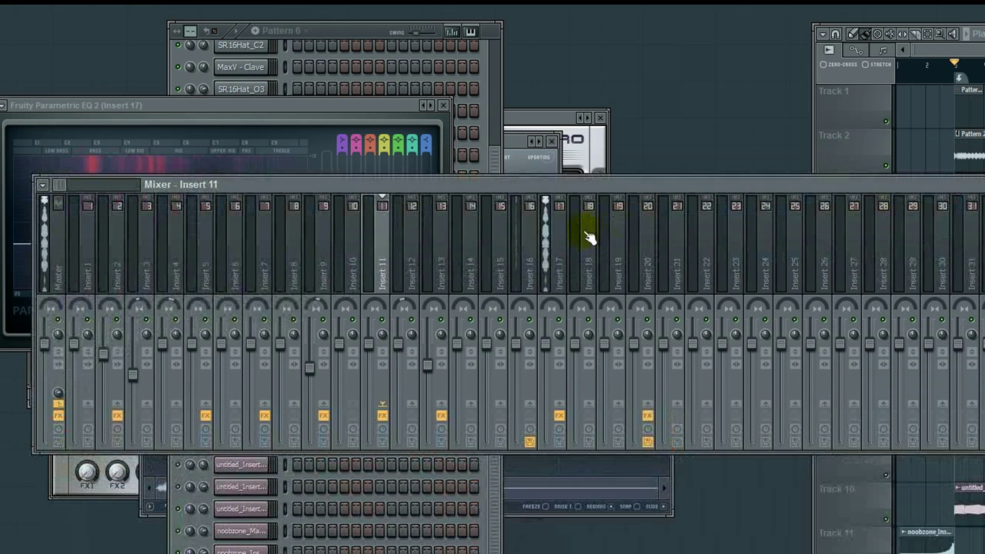
left_click(561, 243)
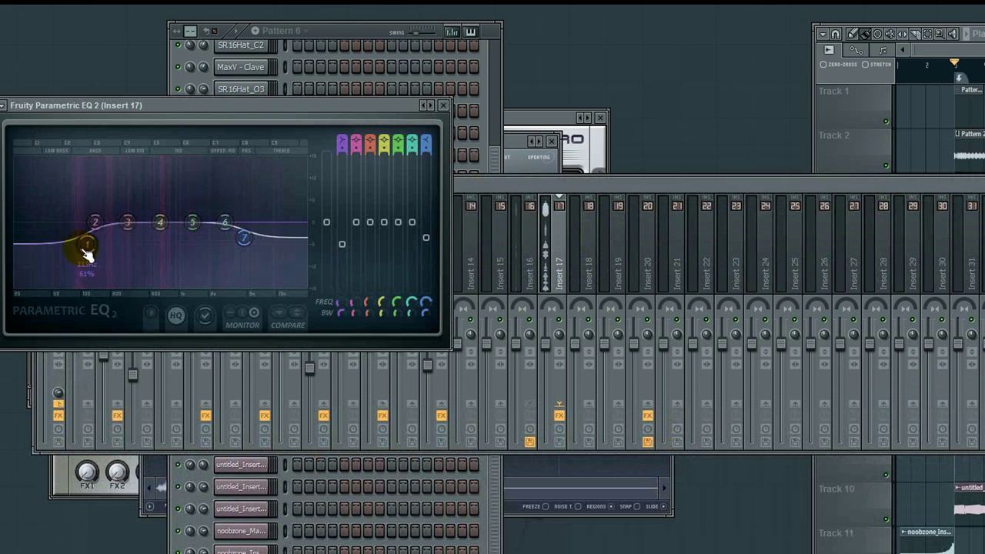
left_click_drag(82, 246, 94, 230)
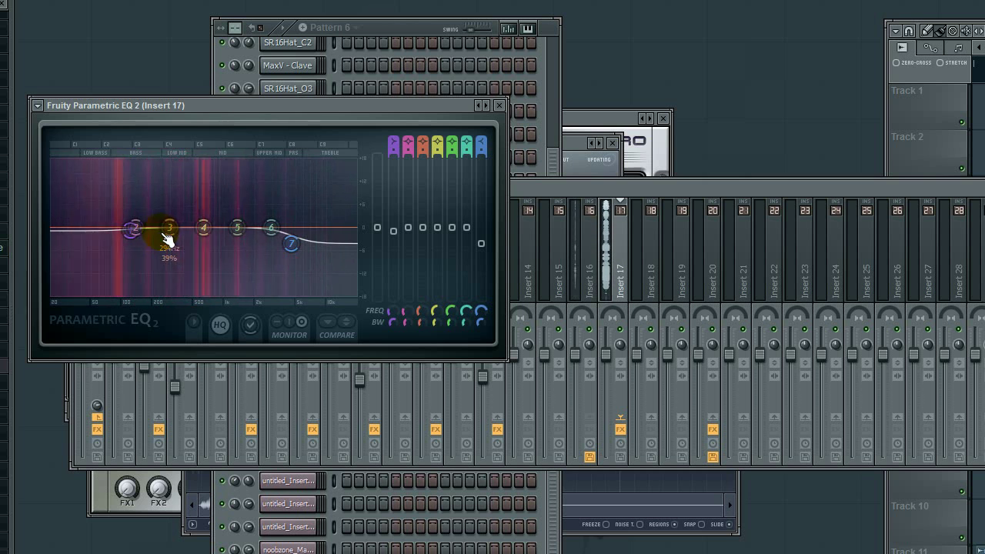
left_click_drag(103, 105, 127, 107)
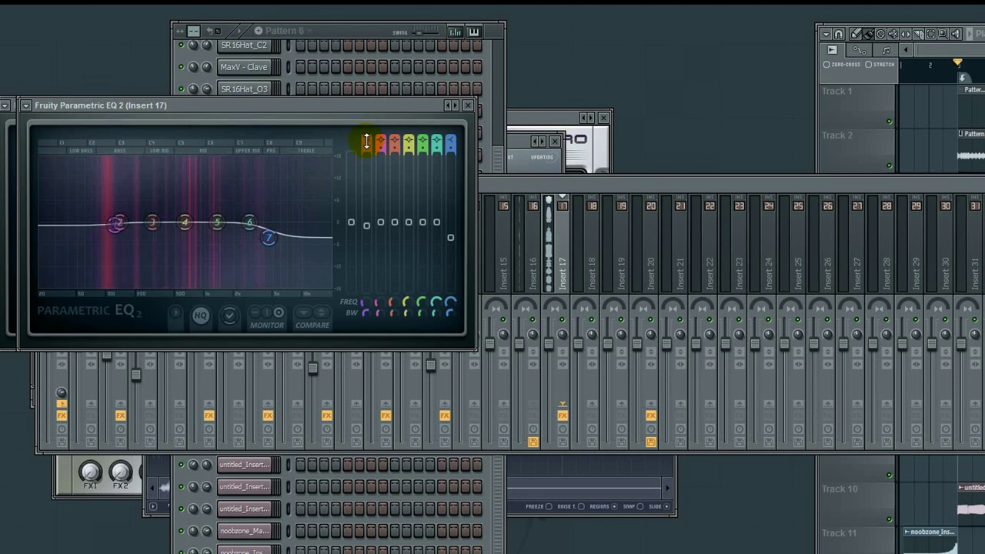
Try different filter types on band 1 of the equalizer, including band-pass, and make it a high-pass filter.
left_click_drag(364, 141, 364, 134)
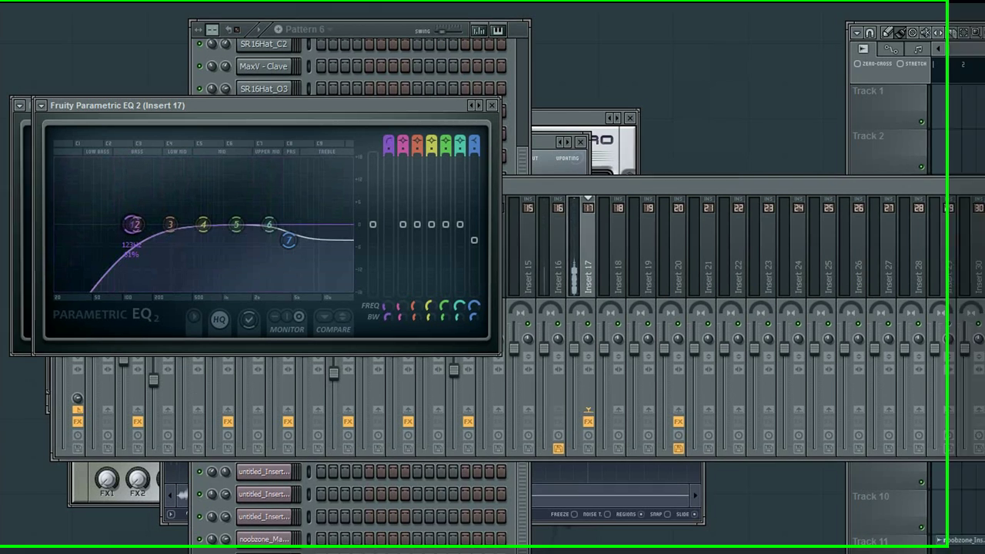
left_click(367, 144)
left_click(415, 143)
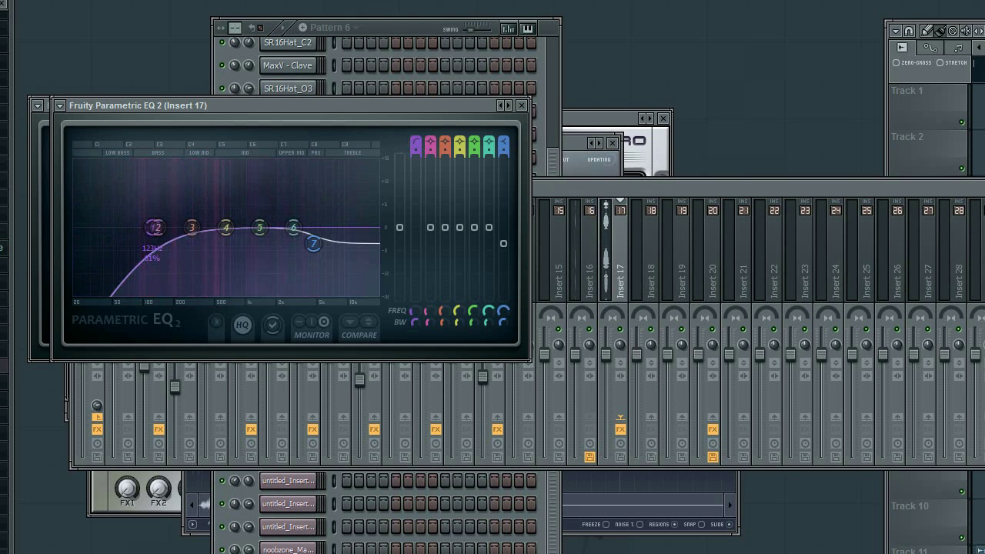
scroll(156, 227, "down", 3)
scroll(155, 227, "down", 1)
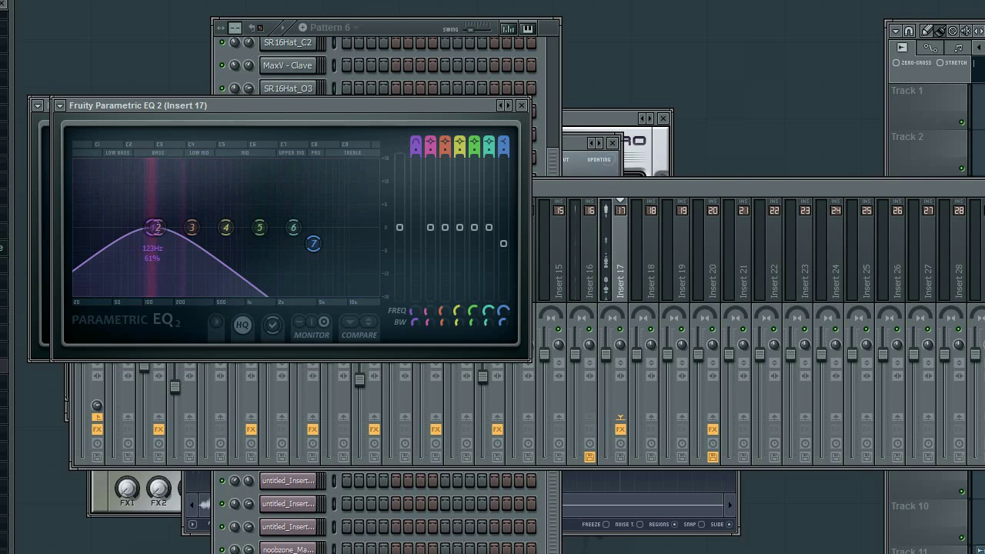
scroll(155, 227, "down", 1)
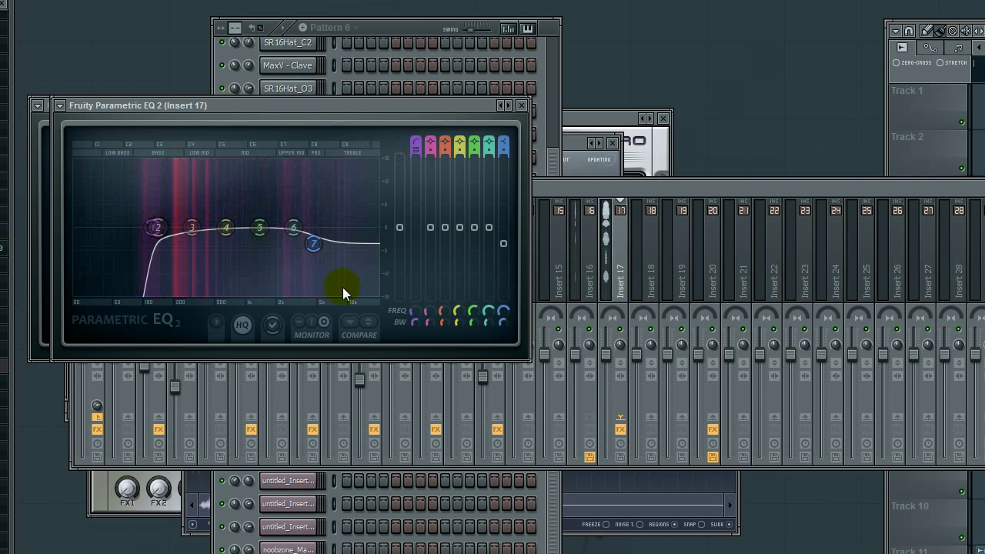
Adjust band 1's bandwidth to 95% and set its high-pass filter to a steep slope.
left_click_drag(413, 322, 413, 318)
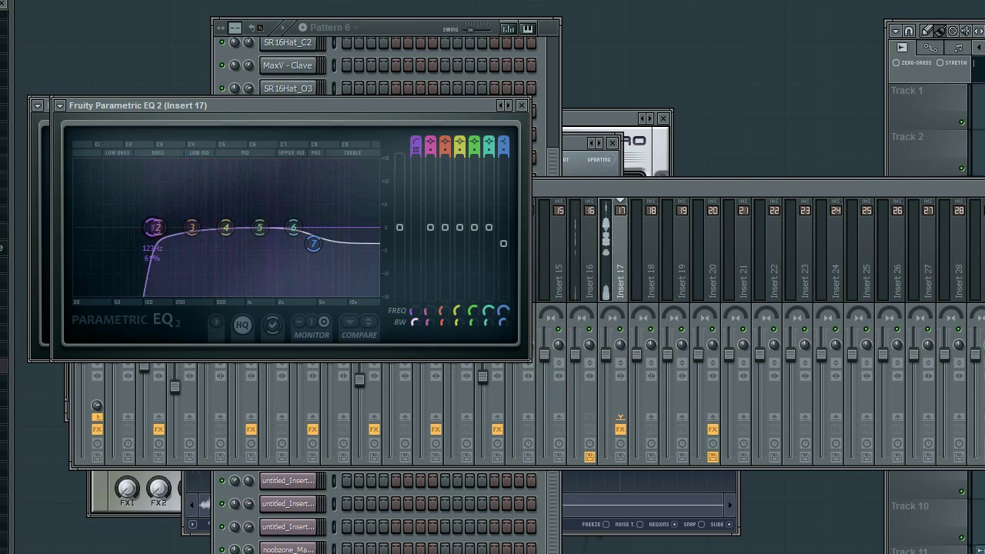
left_click_drag(416, 147, 416, 147)
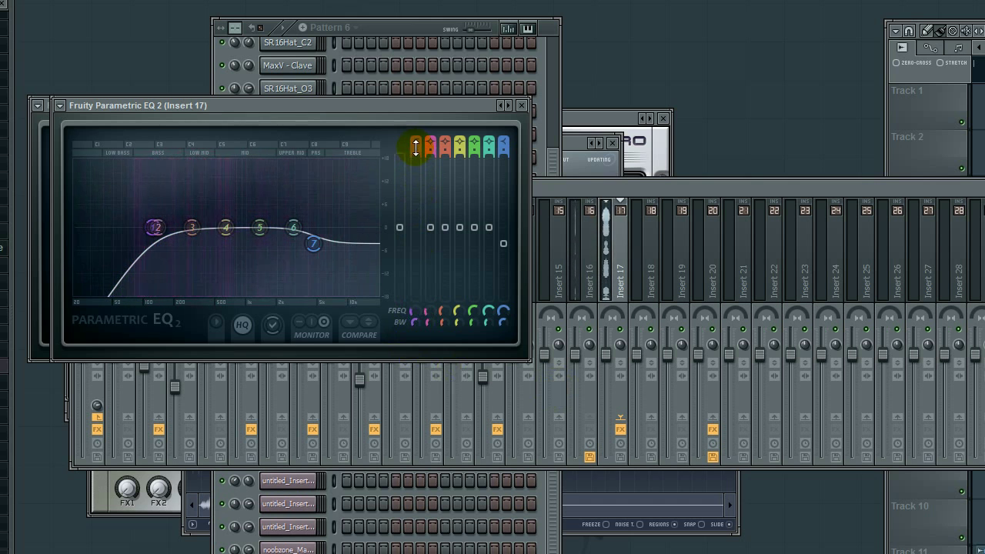
left_click_drag(413, 323, 413, 316)
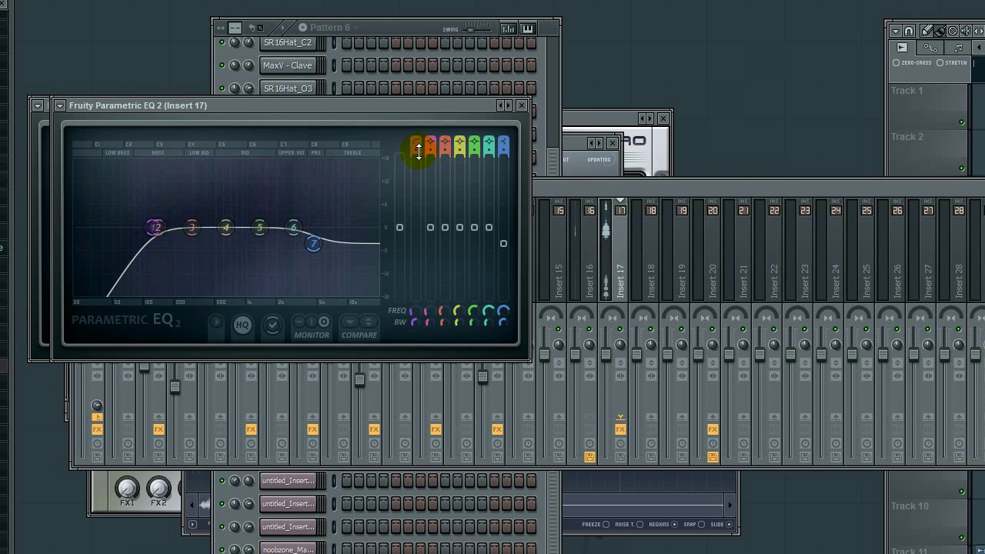
left_click_drag(418, 148, 416, 150)
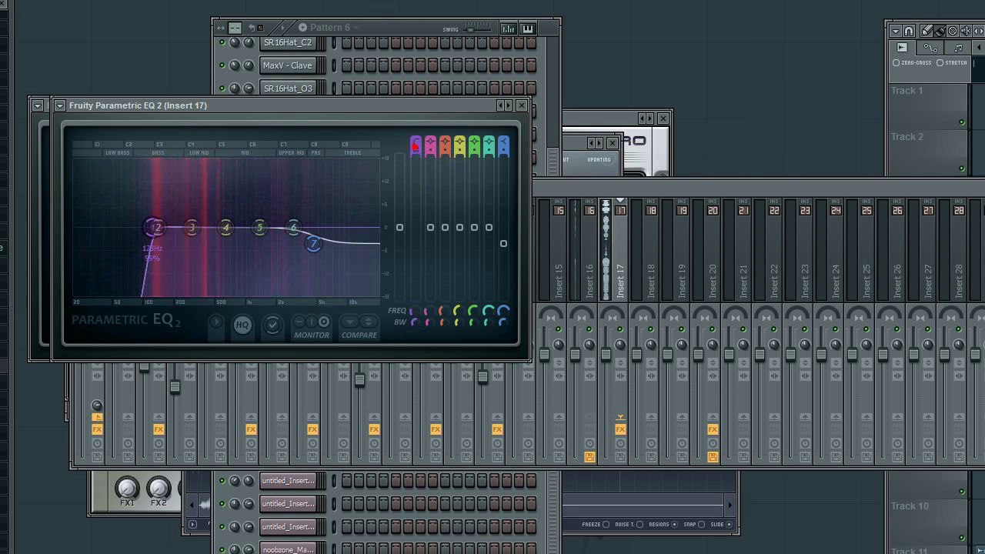
Sweep band 1's high-pass cutoff between 20 Hz and about 180 Hz and leave it at about 80 Hz.
left_click_drag(152, 225, 77, 227)
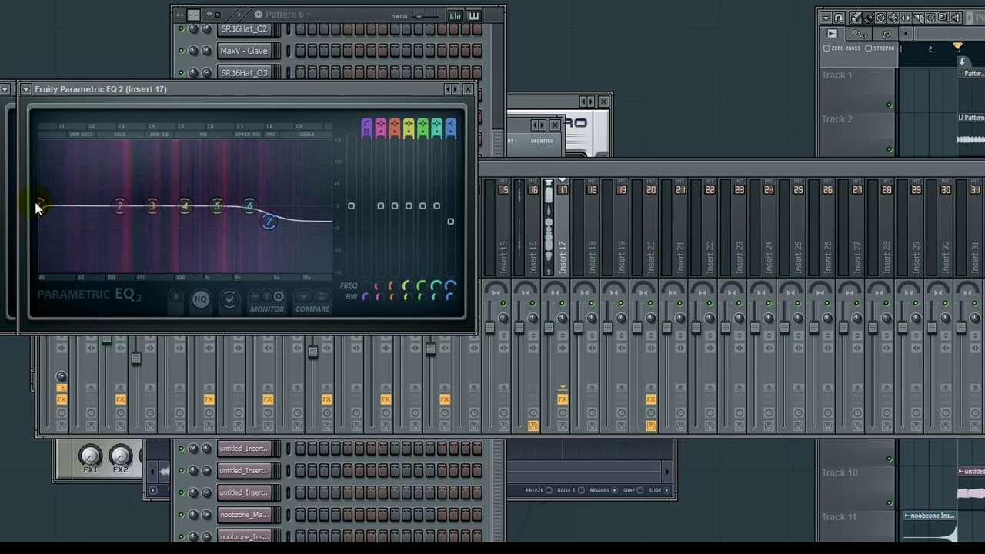
left_click_drag(36, 207, 73, 205)
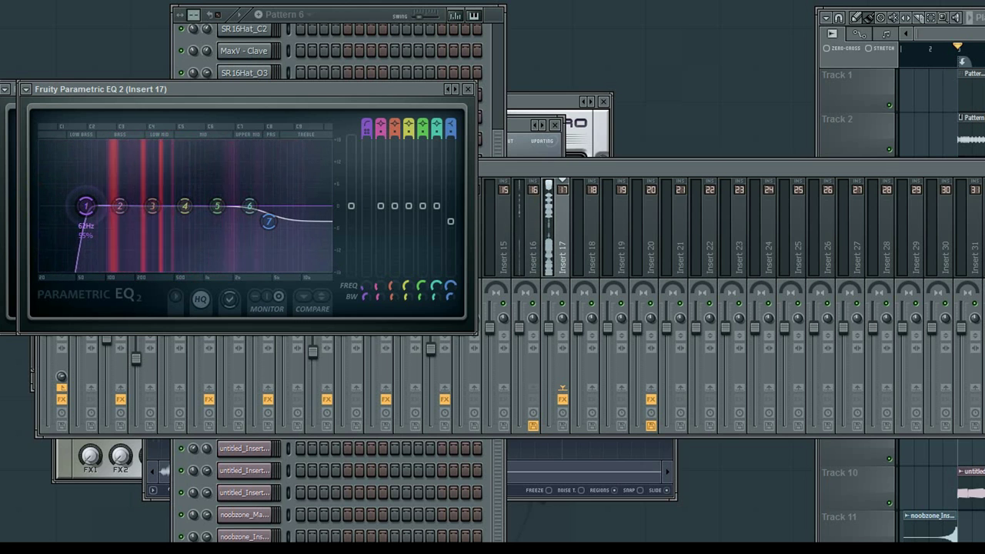
left_click_drag(85, 205, 120, 206)
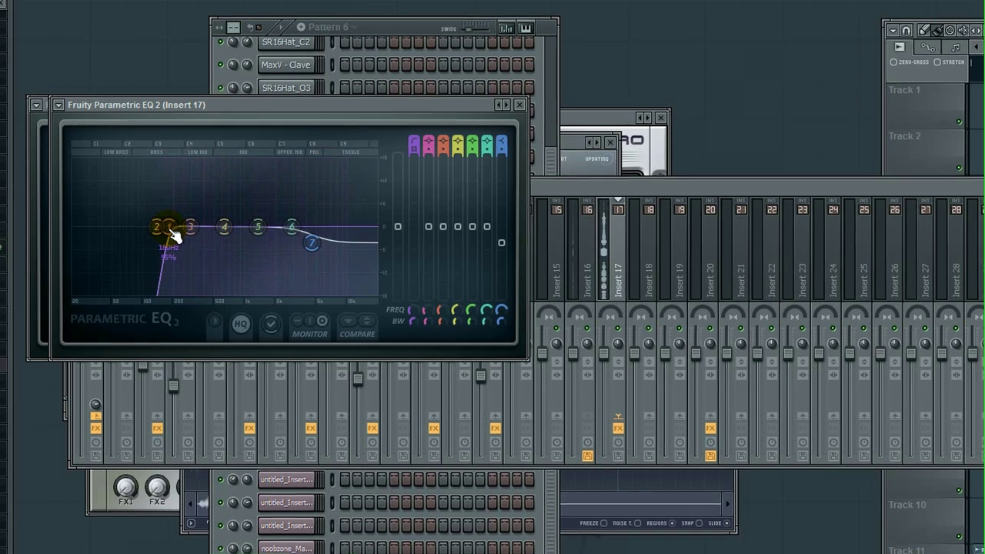
mouse_move(133, 207)
left_mouse_down()
mouse_move(164, 206)
mouse_move(138, 227)
mouse_move(77, 223)
mouse_move(130, 227)
left_mouse_up()
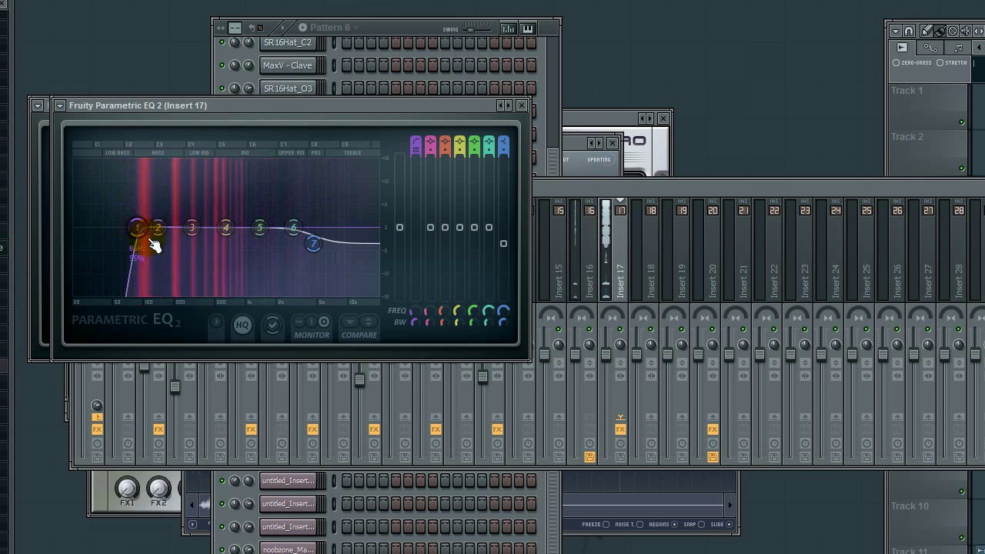
left_click_drag(140, 226, 74, 227)
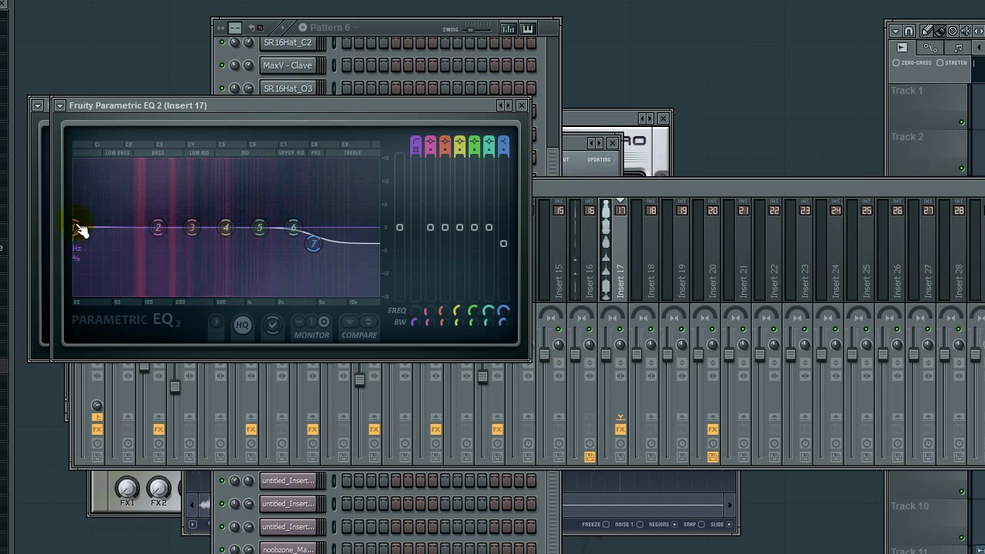
left_click_drag(77, 226, 133, 227)
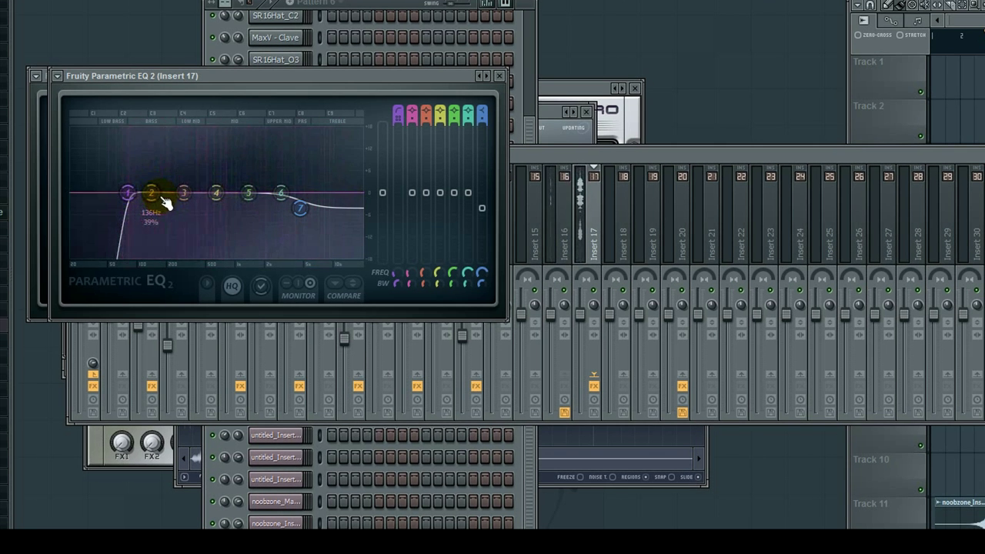
Try a slight cut with band 2 at about 103 Hz and reset the band.
left_click_drag(157, 194, 153, 193)
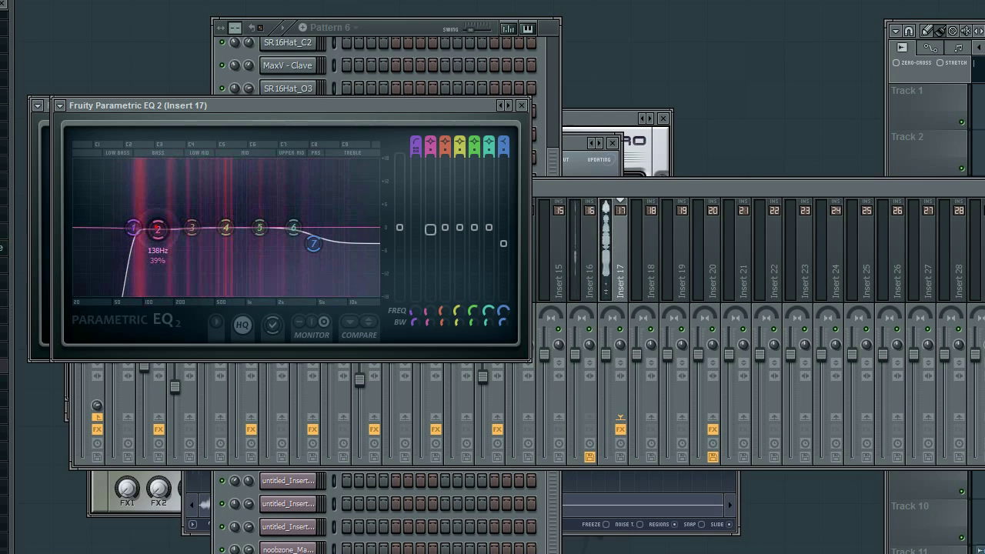
left_click_drag(157, 229, 145, 234)
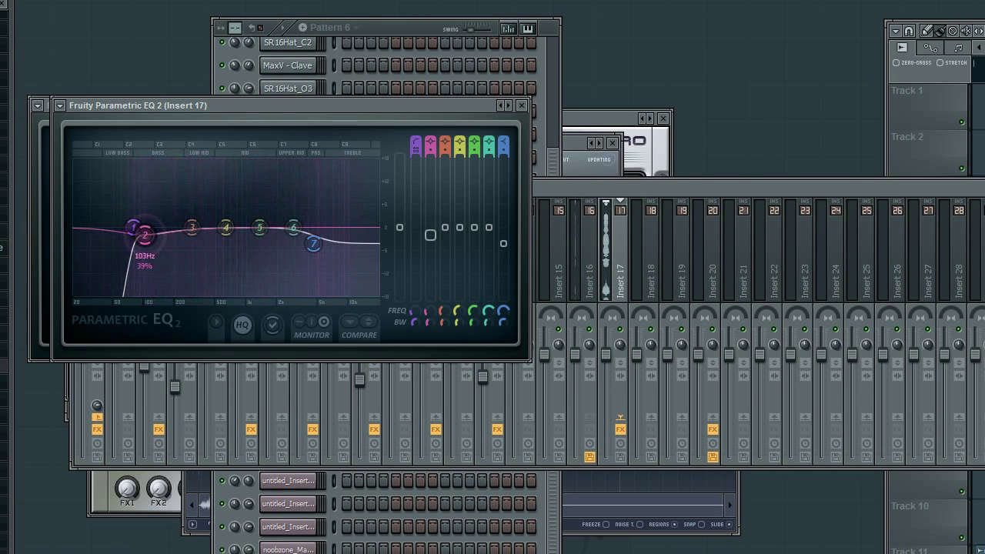
left_click_drag(158, 241, 156, 240)
right_click(149, 234)
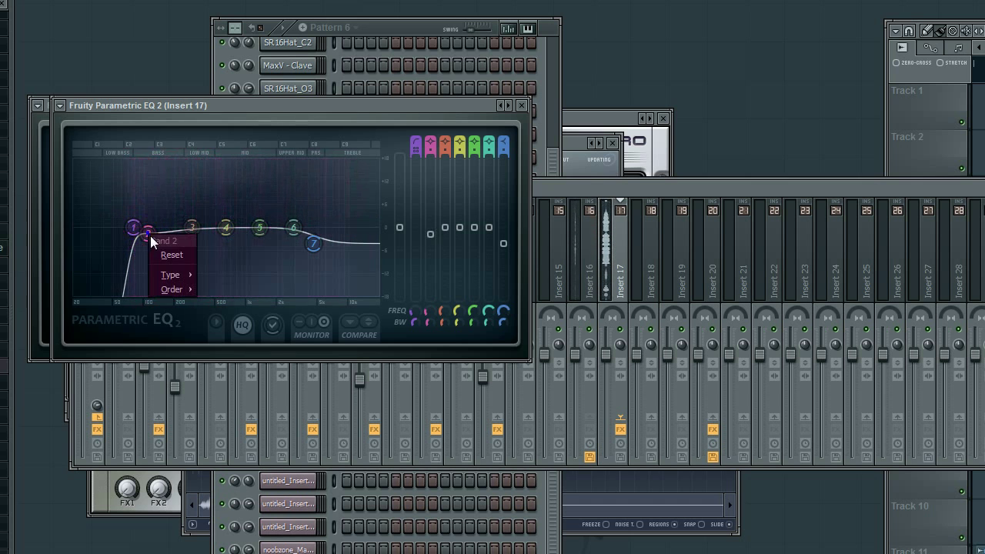
left_click(186, 255)
Lower band 1's high-pass cutoff to about 60 Hz and bring up the mixer, channel rack and playlist.
left_click_drag(132, 228, 129, 228)
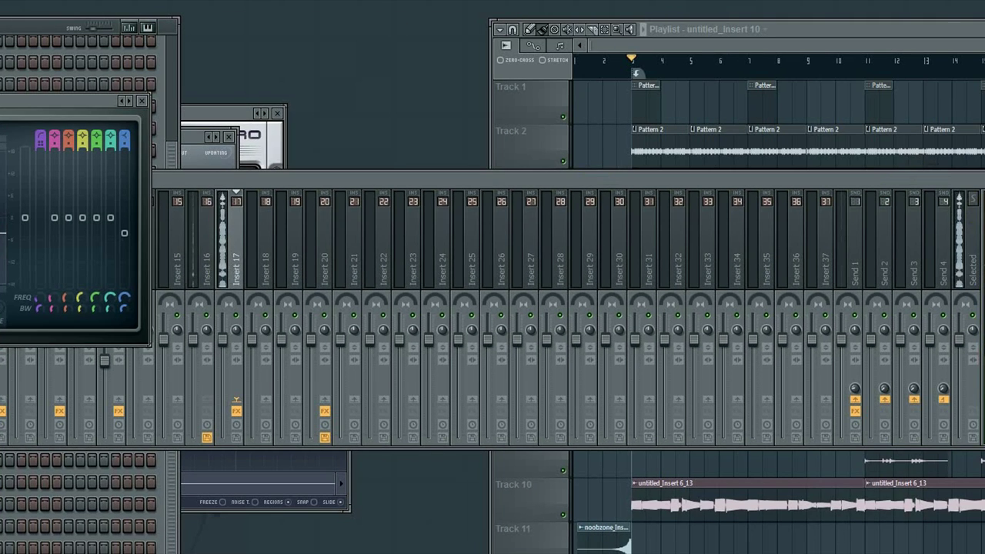
key("F9")
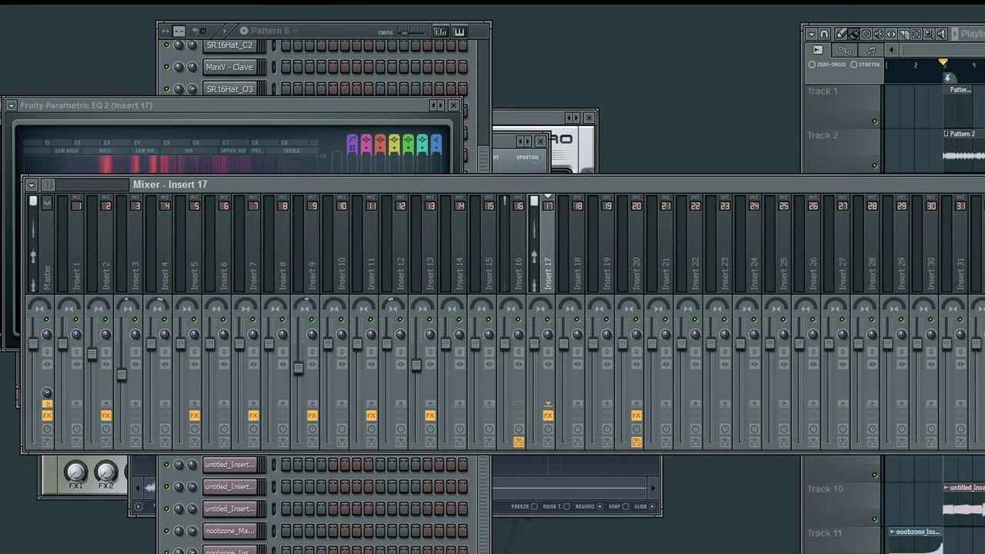
key("F6")
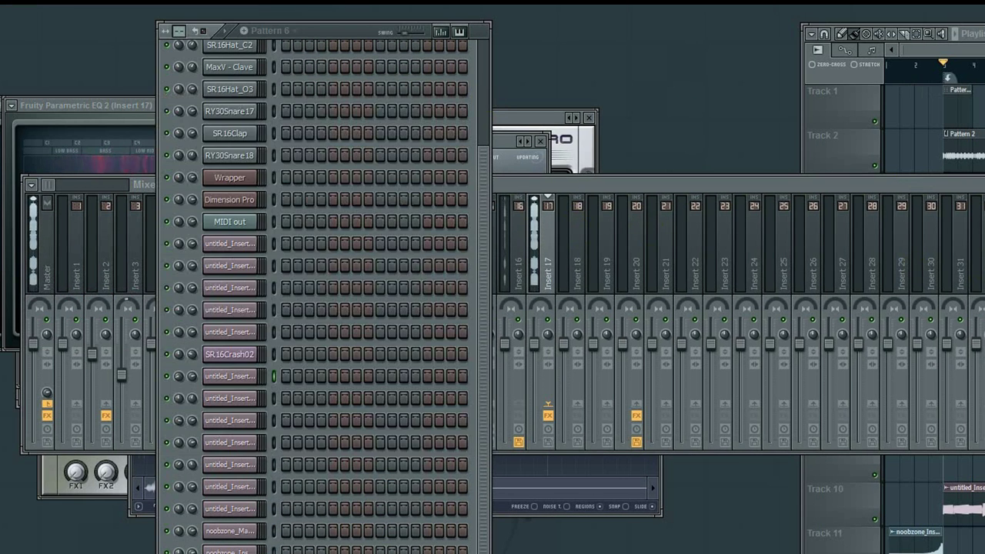
key("F5")
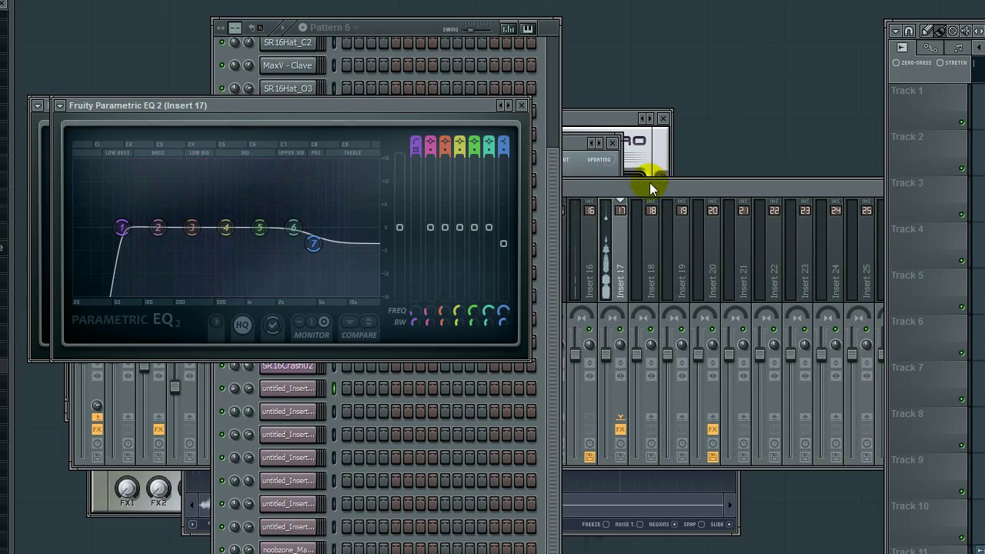
Rearrange and narrow the mixer so its effect slots show, and open the untitled_Insert 10 clip's channel to find its mixer track.
left_click_drag(650, 183, 695, 243)
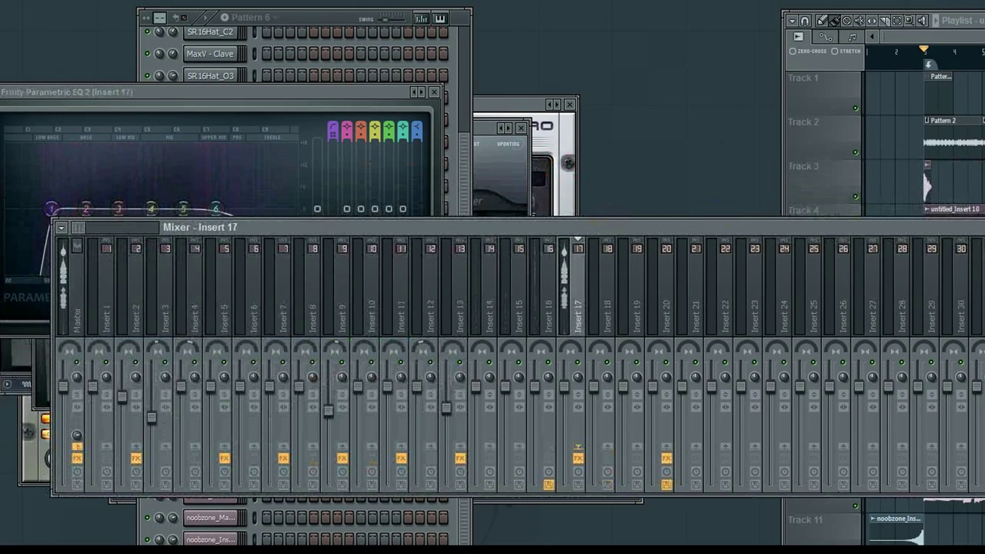
left_click_drag(983, 304, 721, 308)
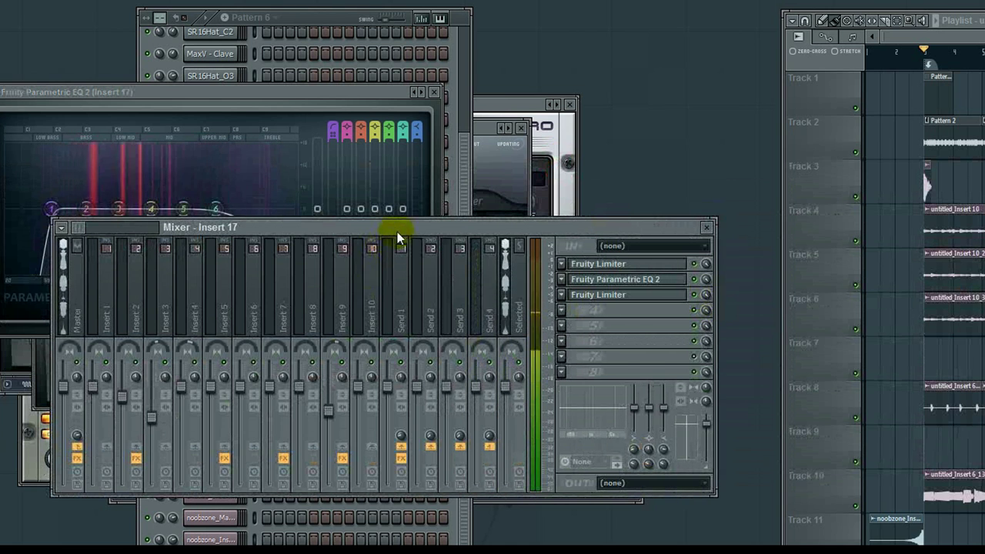
left_click_drag(397, 227, 424, 227)
double_click(954, 209)
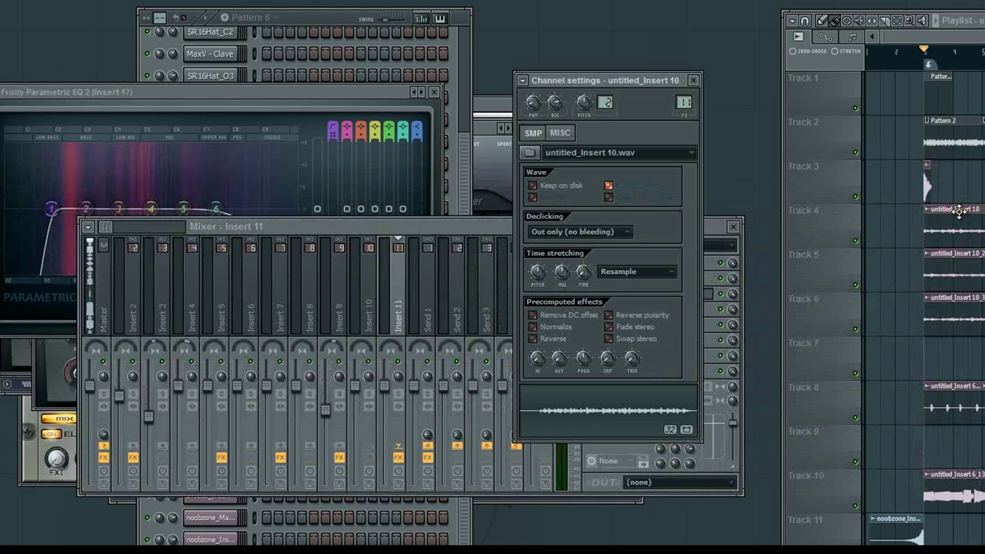
left_click(460, 291)
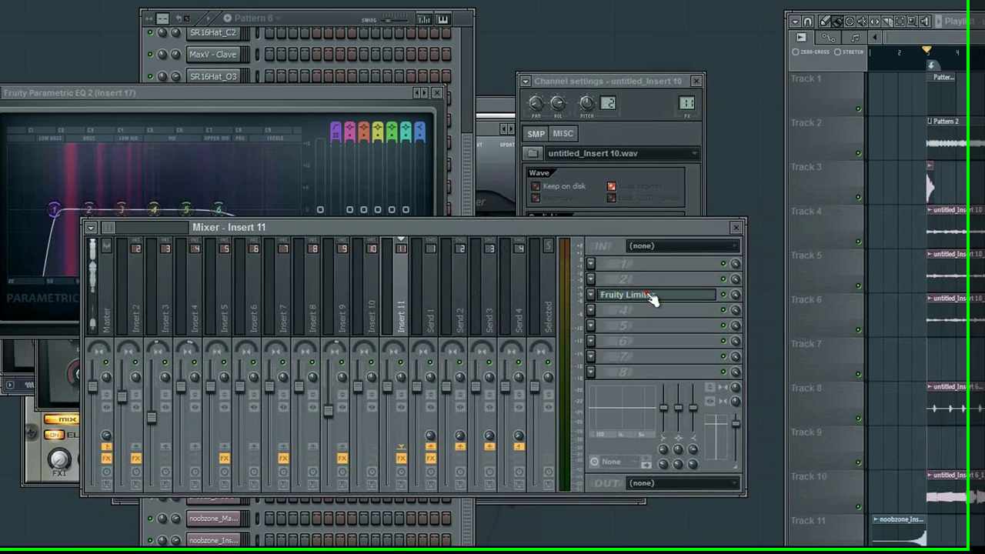
Open the Fruity Limiter on mixer Insert 11 and move its window clear of the mixer.
left_click(646, 294)
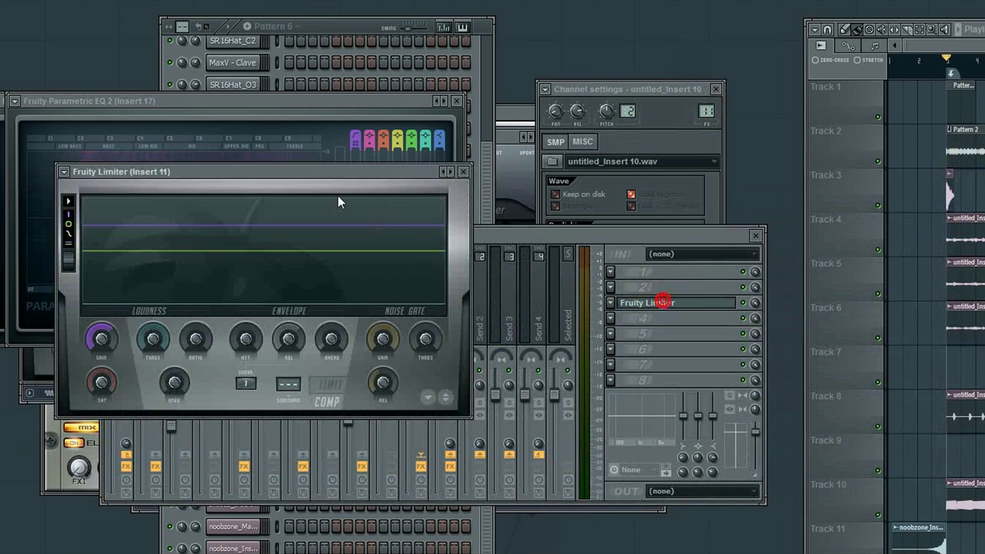
left_click_drag(355, 174, 671, 36)
left_click(667, 360)
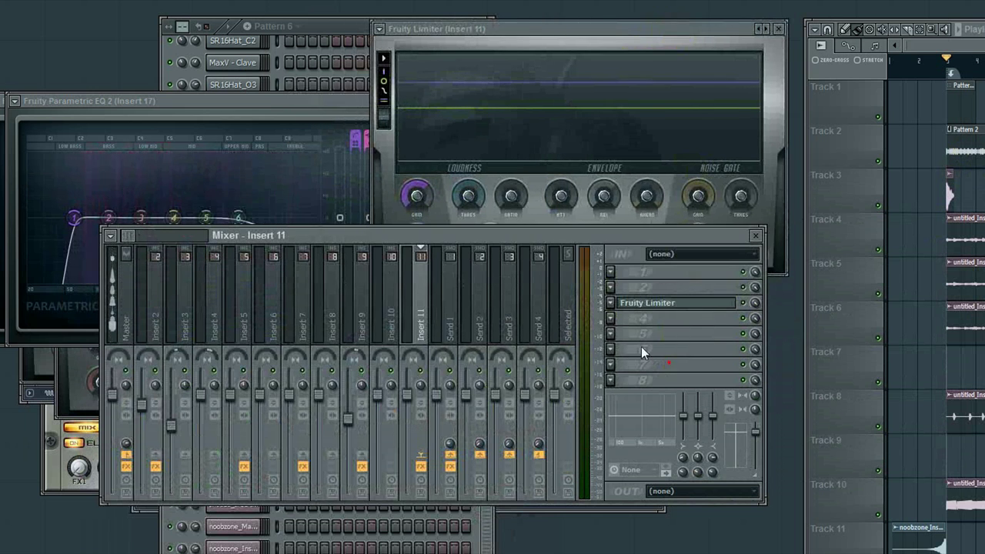
Load Fruity Parametric EQ 2 into the first effect slot of Insert 11, ahead of the limiter, and bring the mixer forward.
left_click(610, 277)
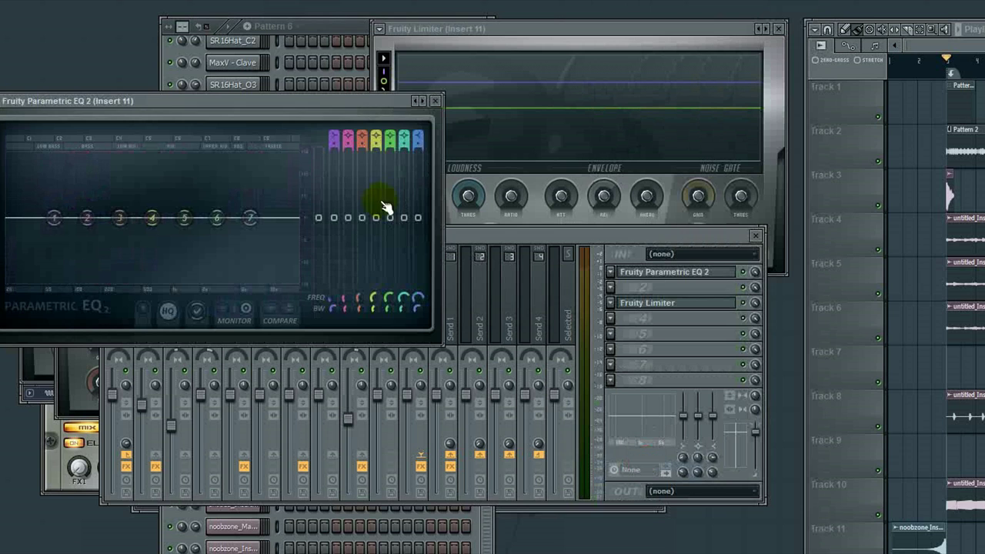
left_click_drag(379, 106, 397, 133)
left_click(656, 333)
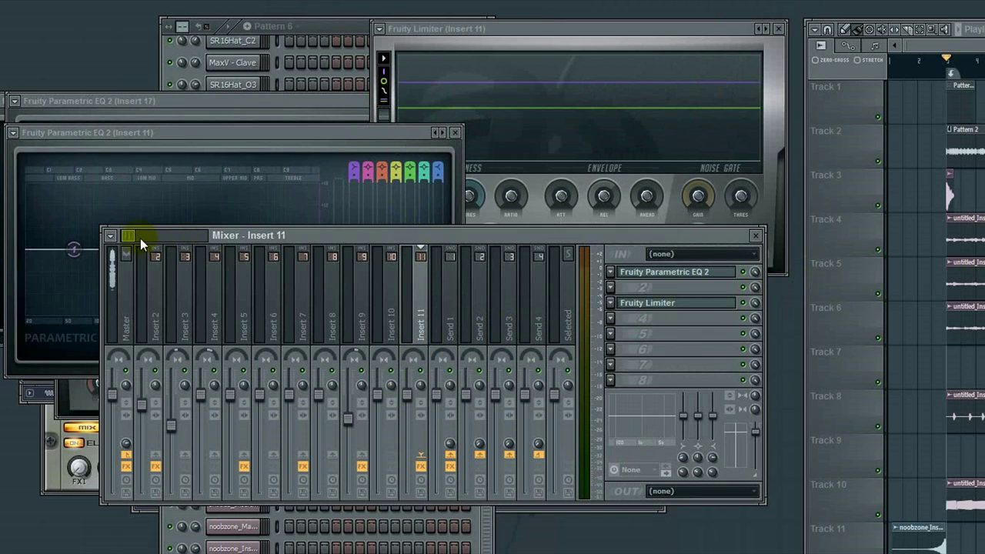
Rename mixer Insert 11 as Guitar.
scroll(139, 236, "down", 8)
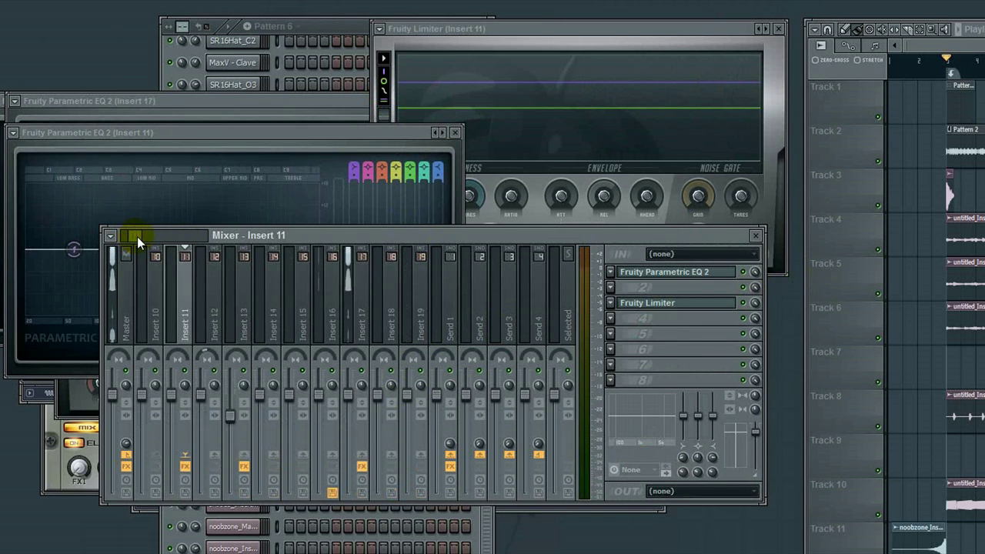
scroll(137, 236, "up", 1)
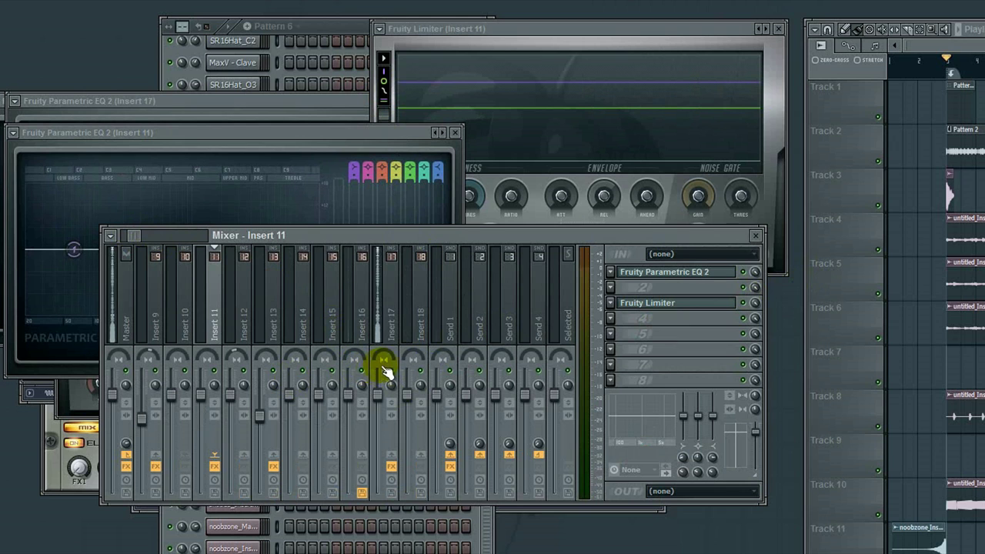
right_click(209, 367)
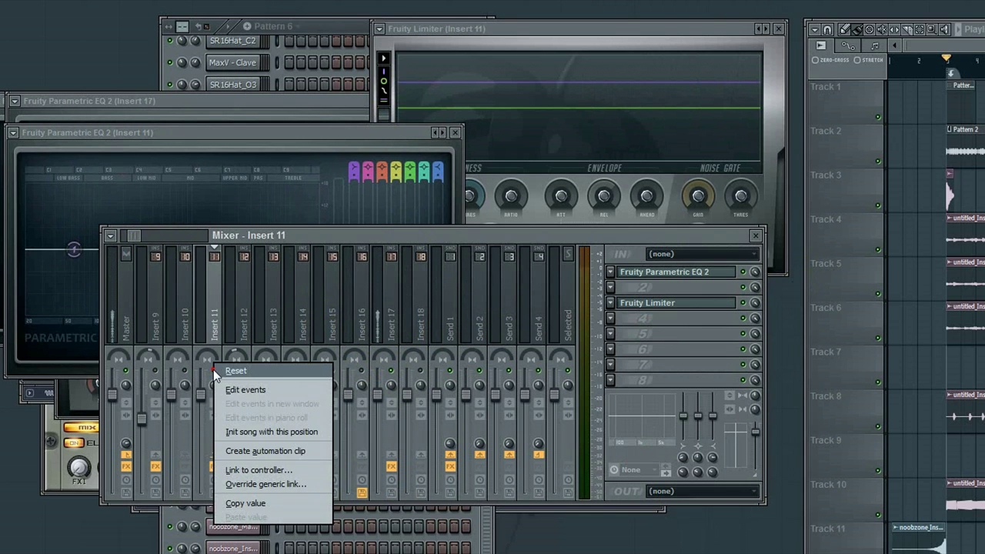
left_click(217, 372)
left_click(364, 377)
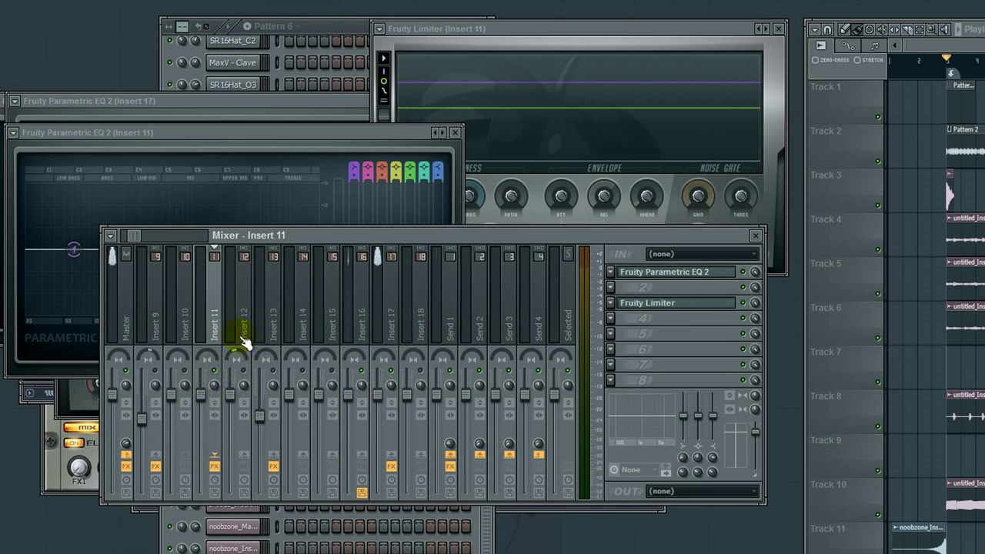
double_click(209, 317)
type("G")
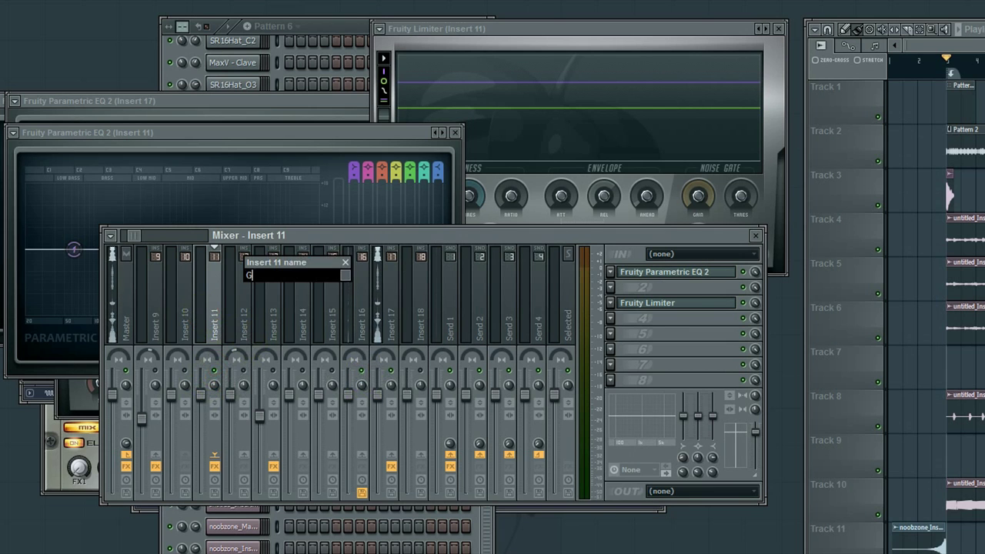
type("uitar")
key("Return")
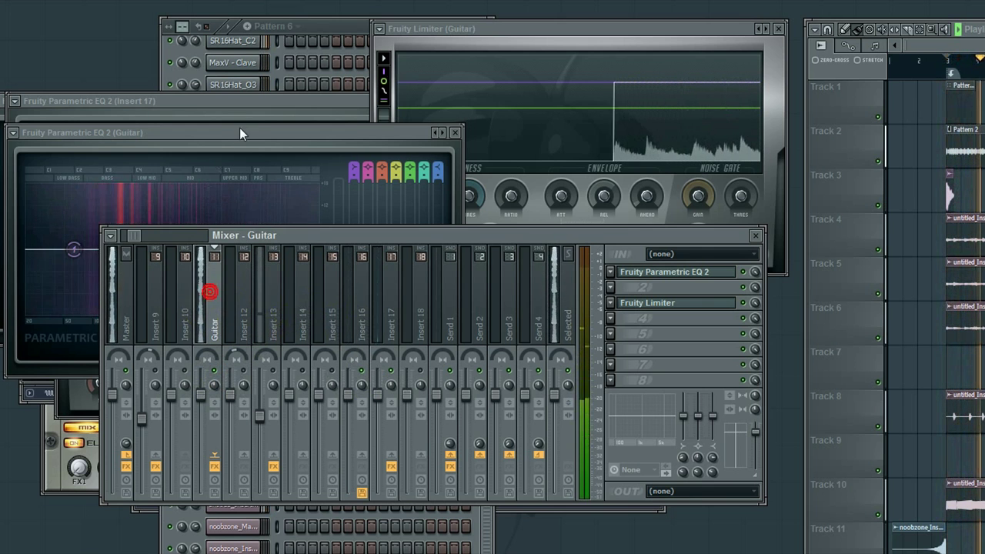
Make band 1 of the Guitar track's EQ a high-pass filter with its cutoff at about 91 Hz.
left_click_drag(239, 133, 346, 140)
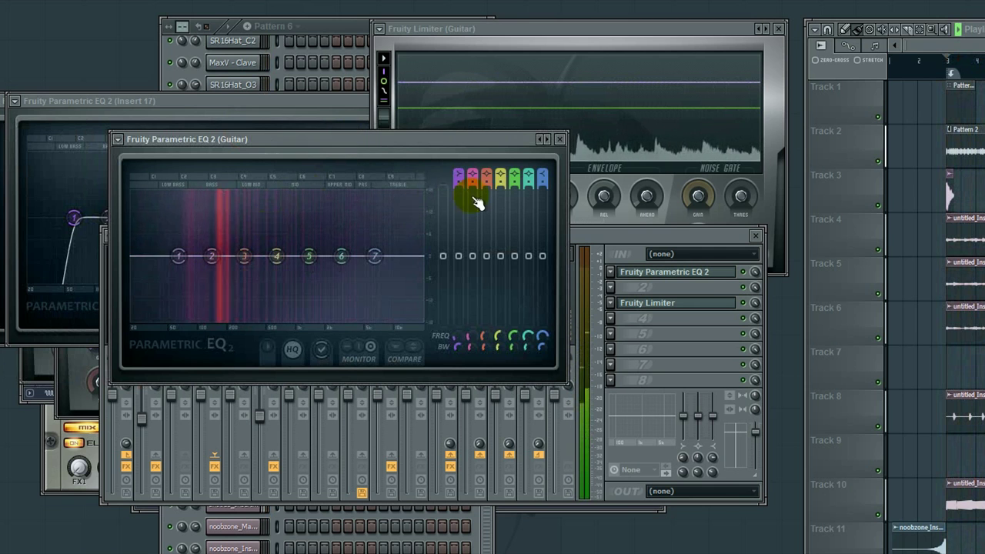
left_click(458, 179)
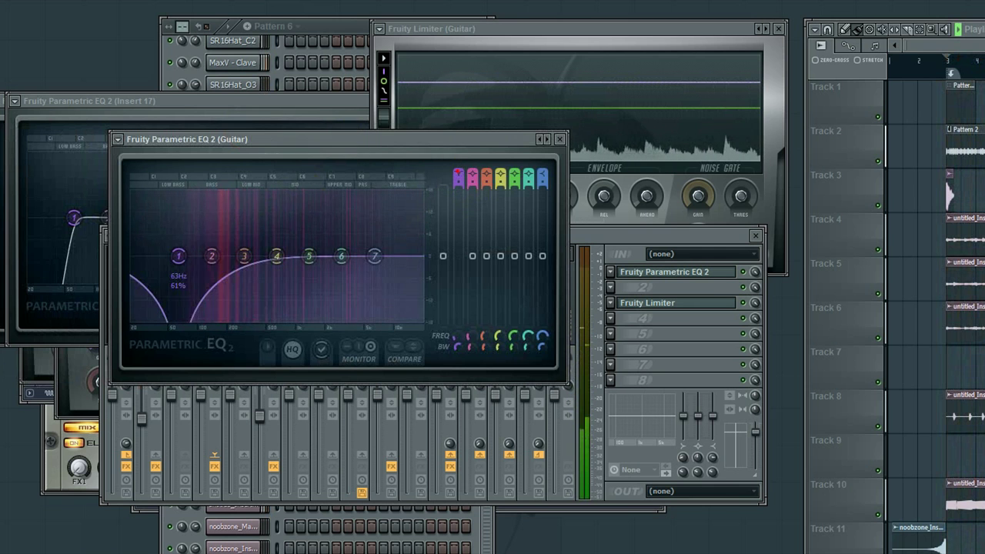
left_click(458, 183)
left_click_drag(169, 256, 193, 256)
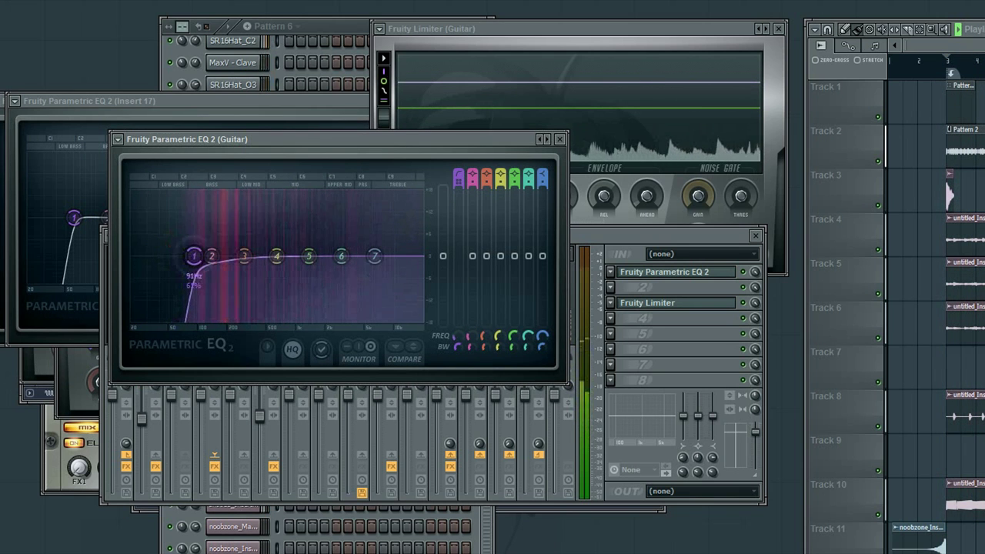
Compare the guitar's sound with its parametric EQ enabled and bypassed, moving the EQ window clear of the effect slots.
left_click(752, 277)
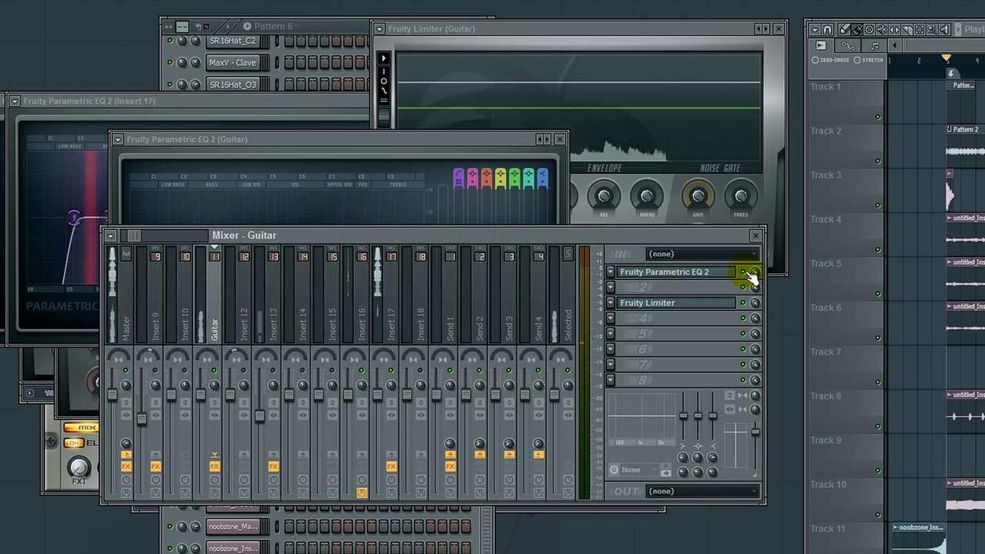
left_click(456, 143)
left_click_drag(456, 142, 421, 58)
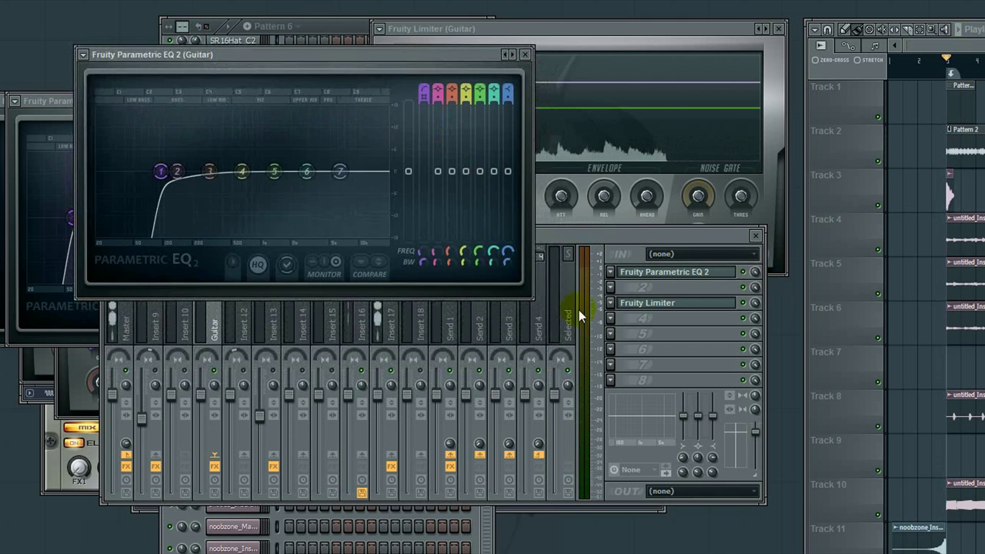
left_click(750, 281)
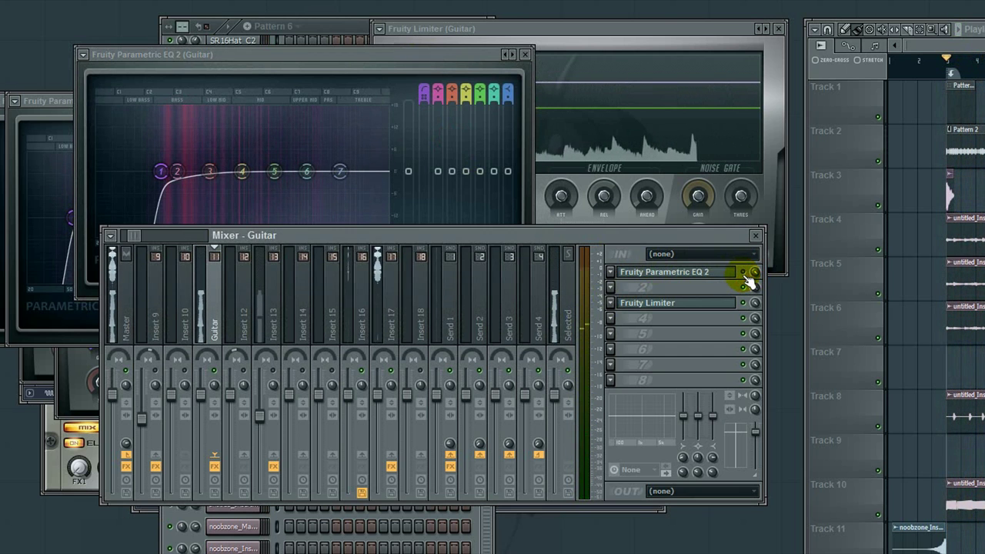
left_click(104, 153)
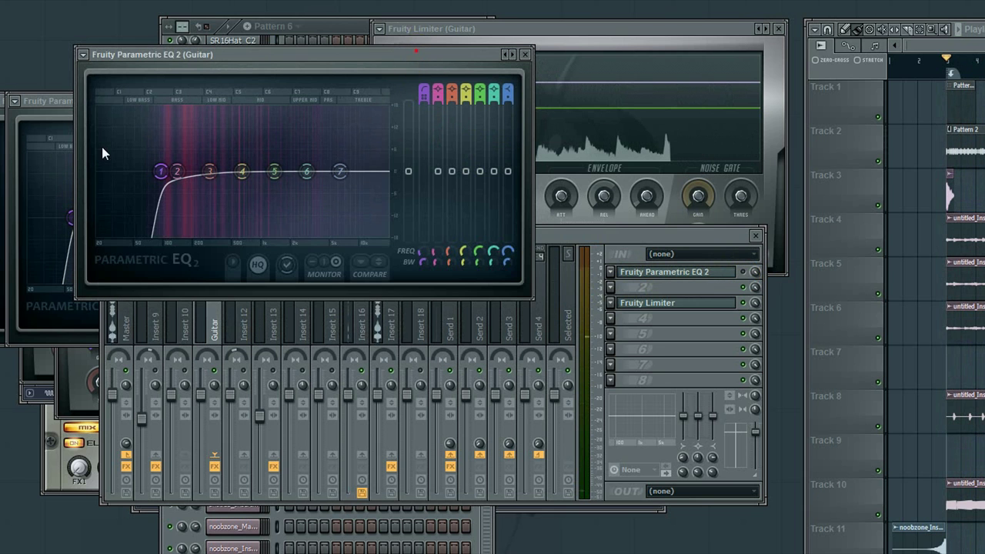
Mute and unmute the Guitar track and switch its EQ back on to compare its effect in the mix.
left_click(752, 274)
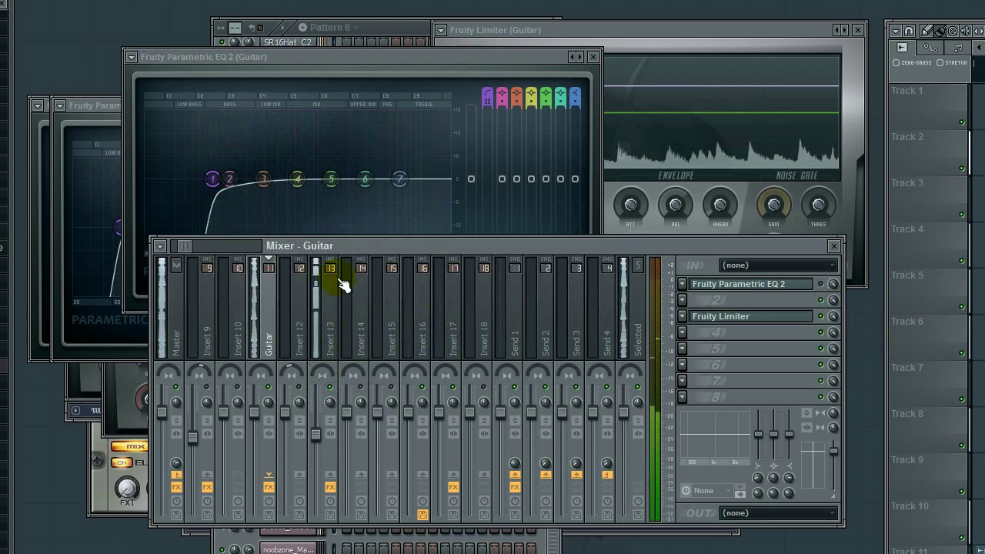
left_click(268, 387)
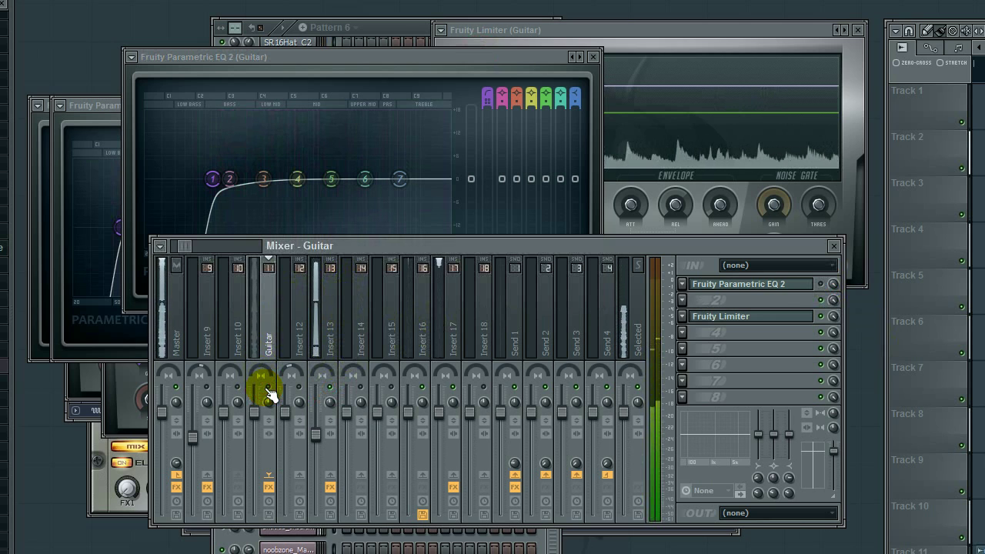
left_click(267, 387)
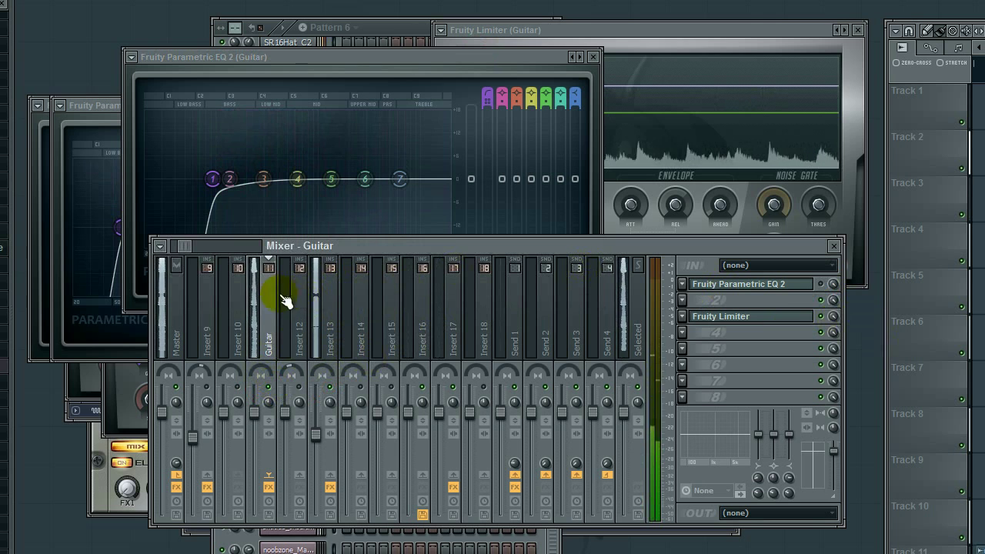
left_click(821, 283)
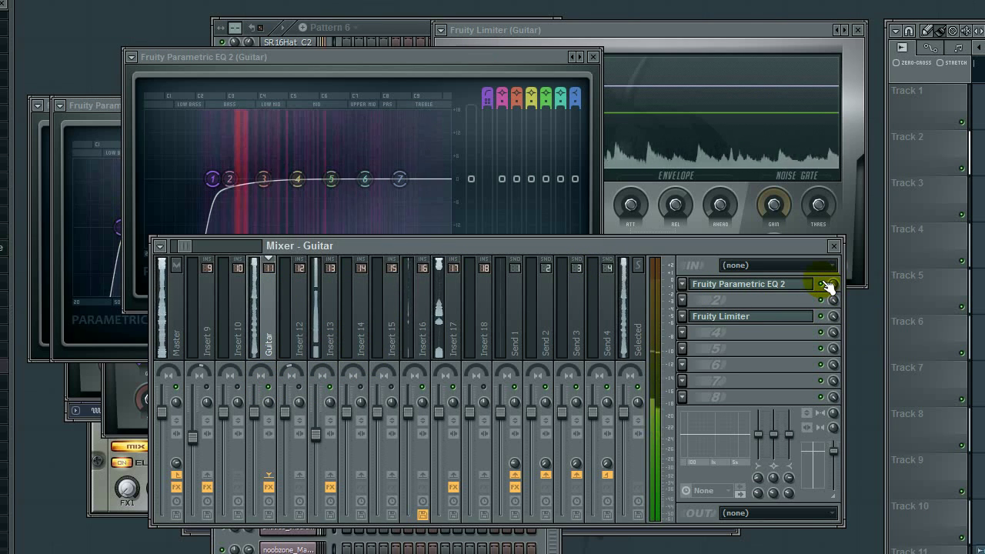
Pull band 2 of the guitar EQ down to a slight cut at about 150 Hz and switch the EQ on.
left_click(307, 60)
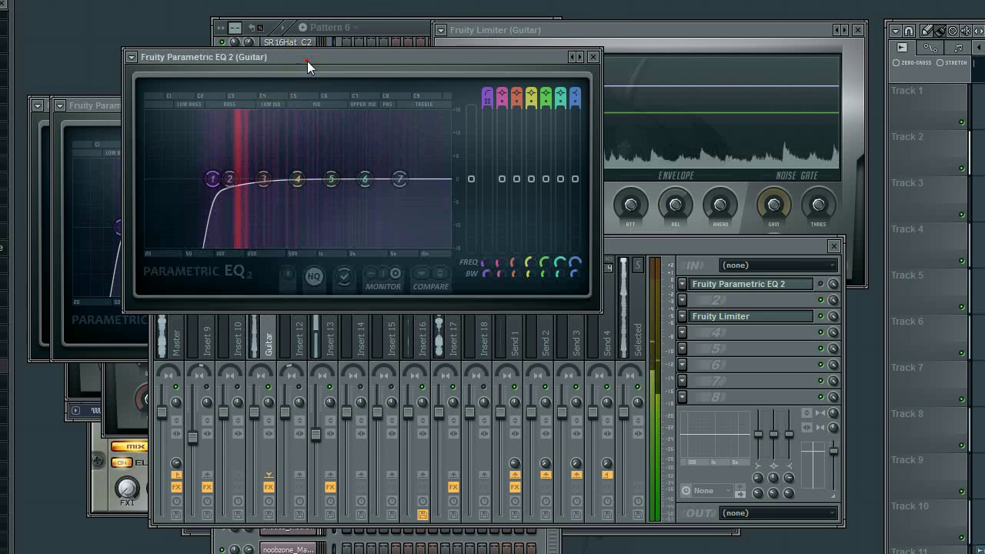
left_click_drag(229, 179, 234, 195)
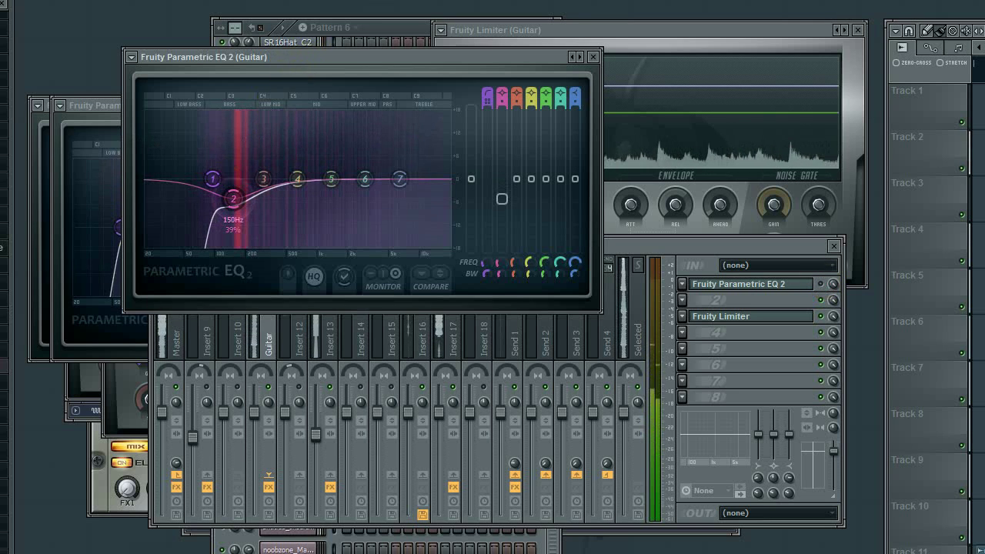
left_click(391, 275)
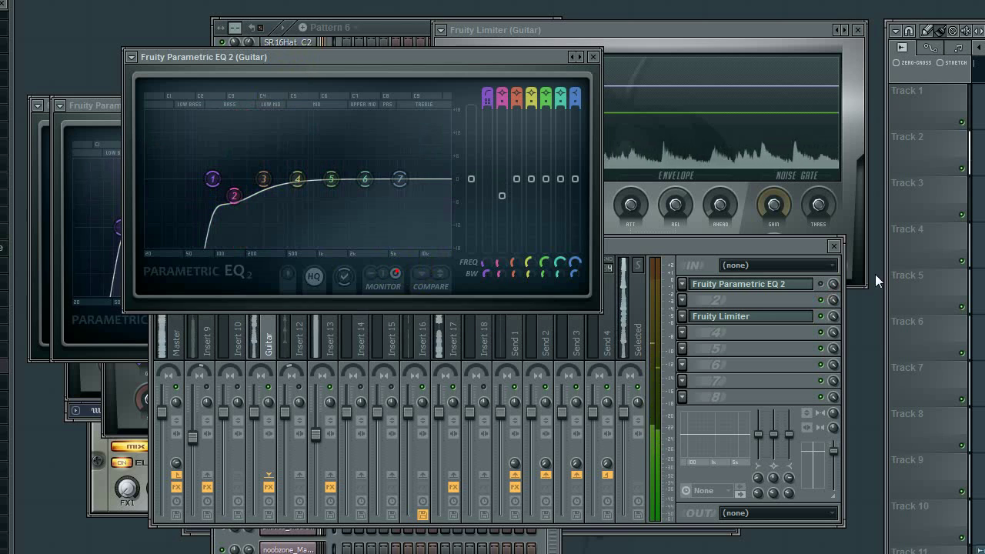
left_click(826, 284)
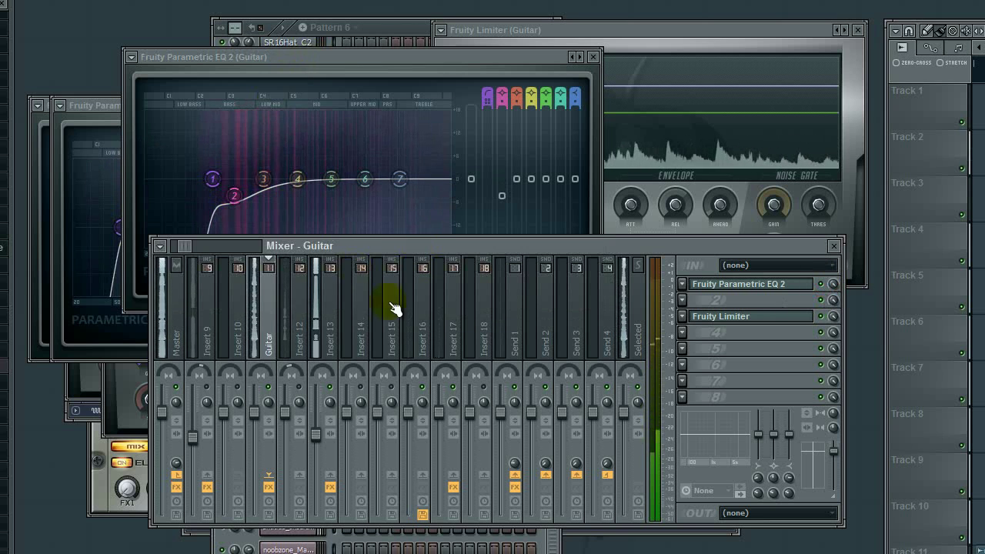
Route a small amount of the Guitar track to Send 1.
left_click(515, 462)
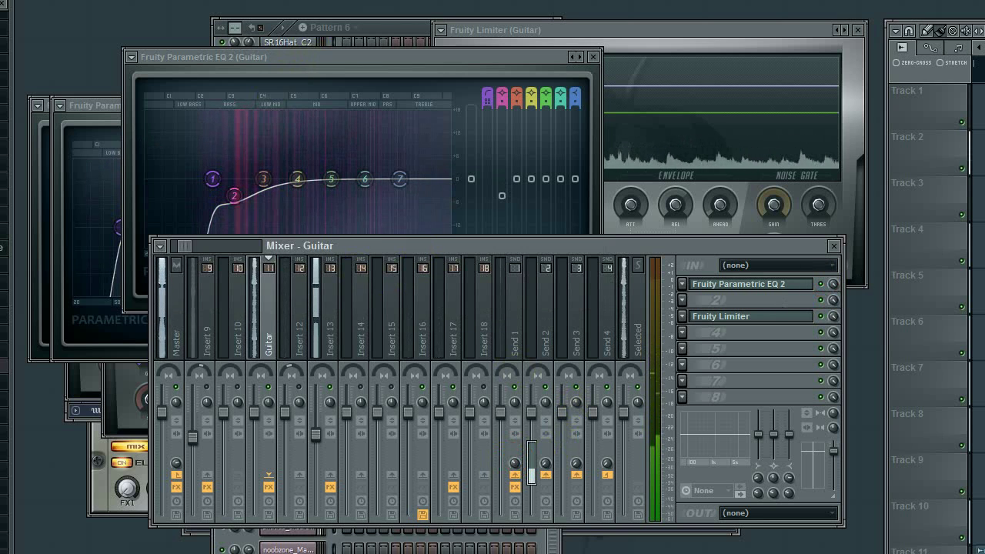
left_click(300, 383)
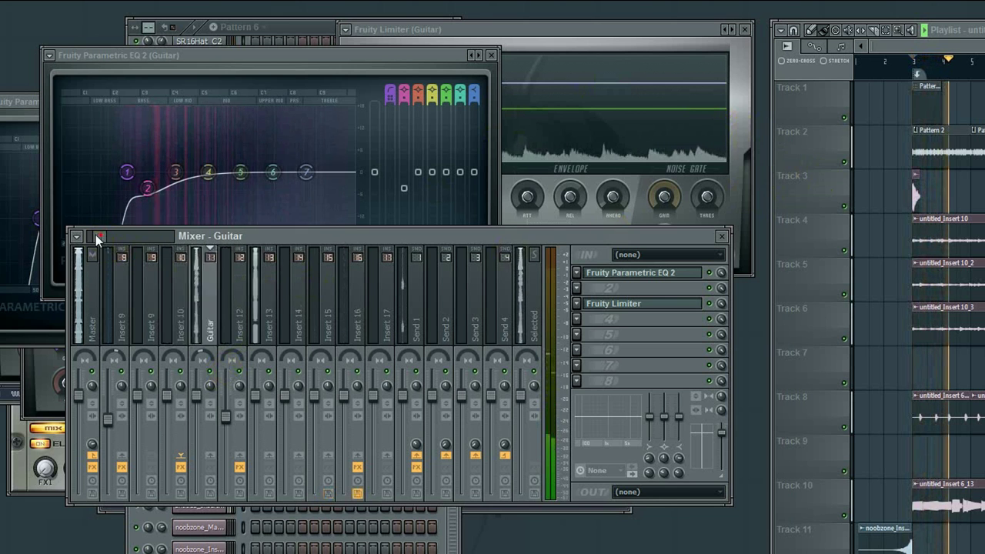
Check mixer Inserts 12 and 13 and lower the volume fader of Insert 13 slightly.
left_click_drag(99, 236, 93, 236)
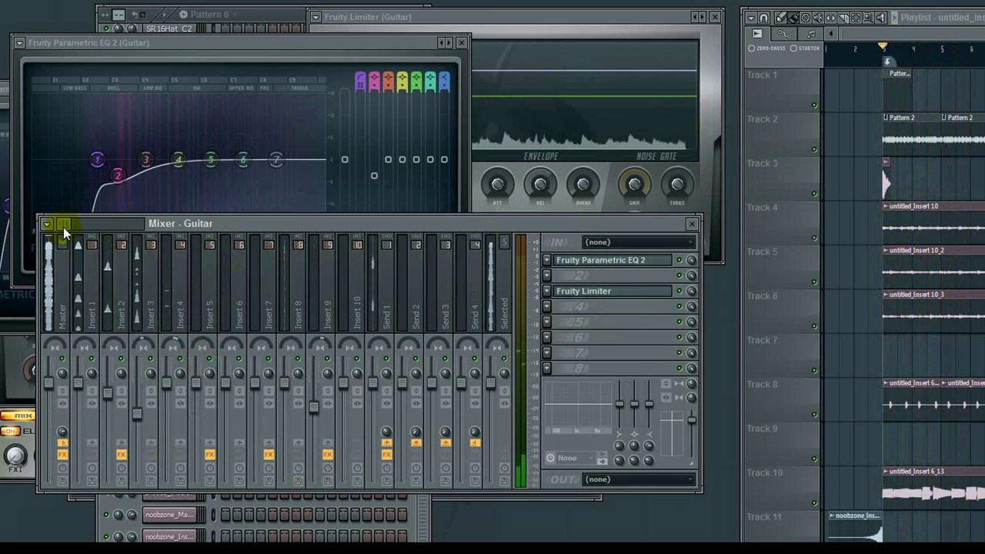
left_click_drag(66, 225, 72, 226)
left_click(186, 300)
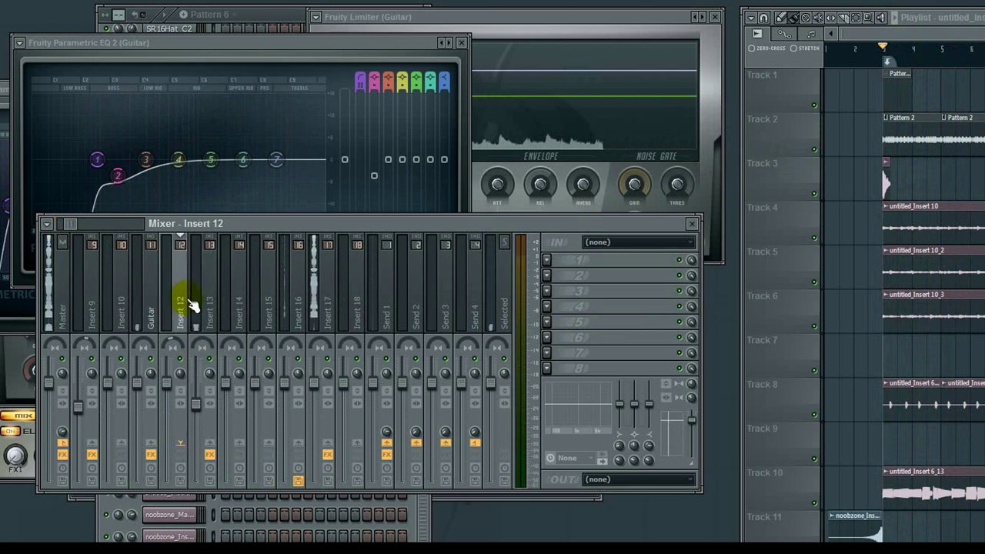
left_click(206, 314)
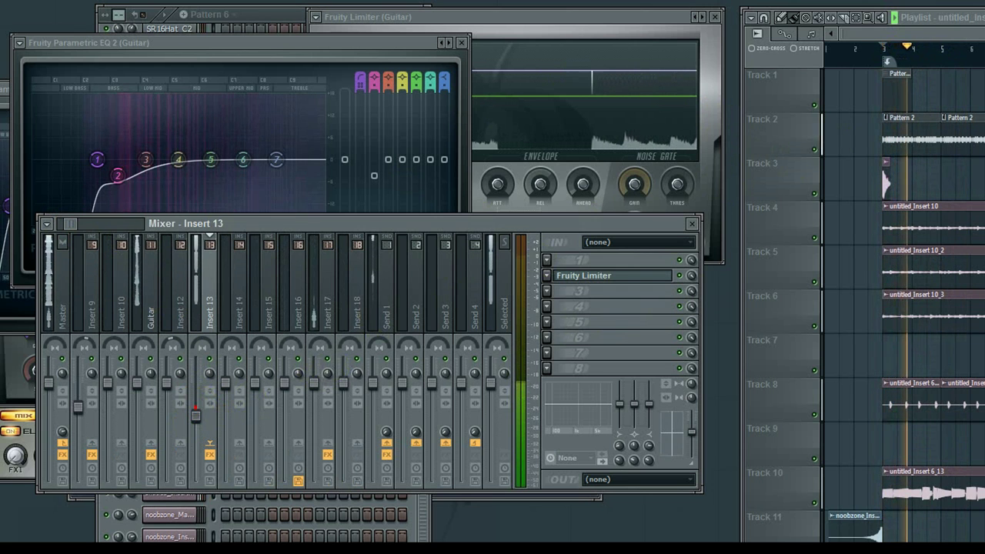
left_click(195, 416)
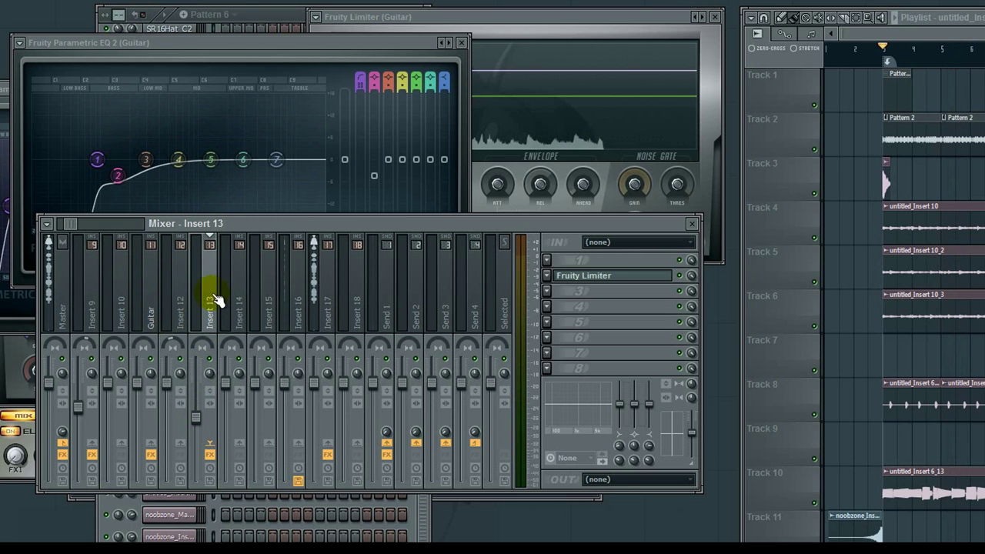
Check the channel settings of the SR16Crash02 and noobzone_Insert 20 - Part_1 clips to find their assigned mixer insert.
left_click_drag(71, 230, 60, 228)
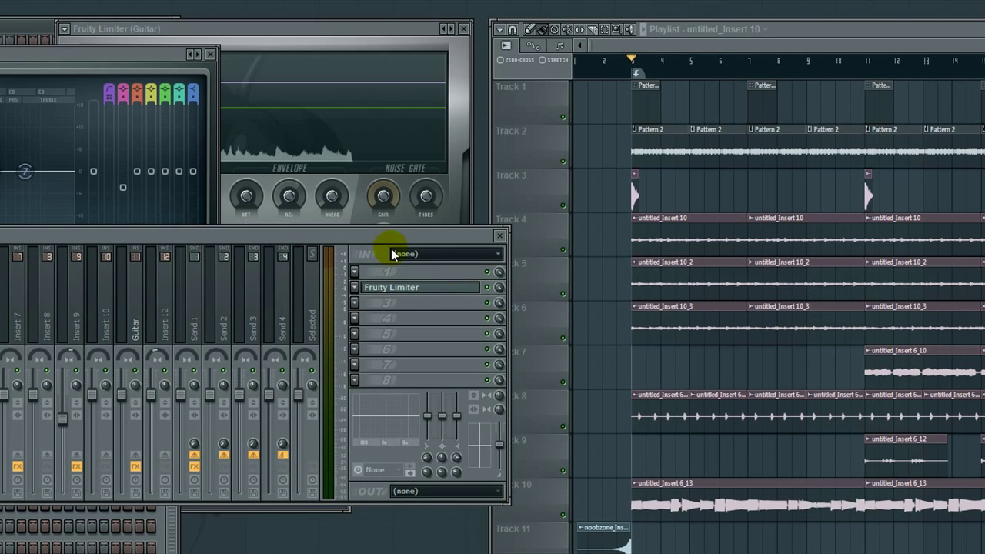
left_click_drag(637, 242, 595, 173)
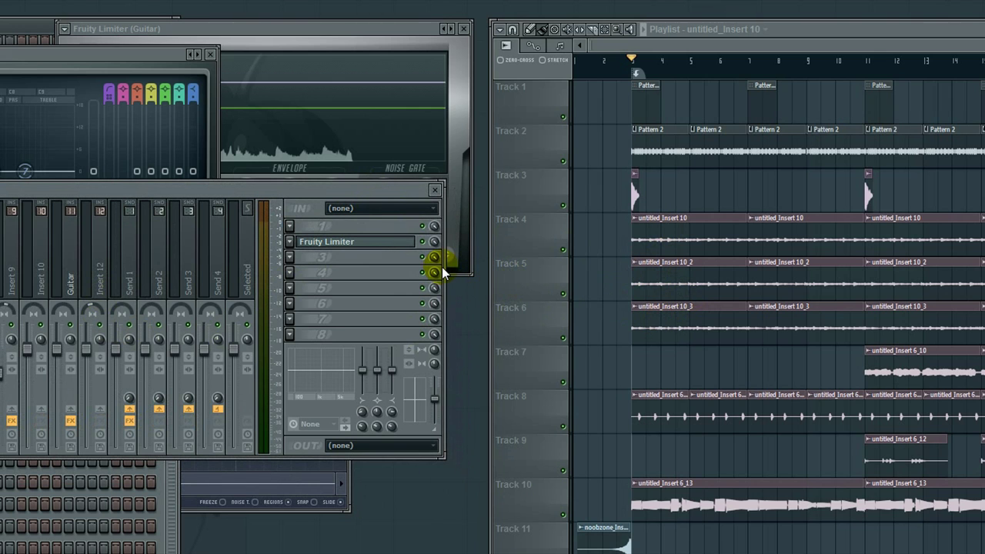
left_click(603, 63)
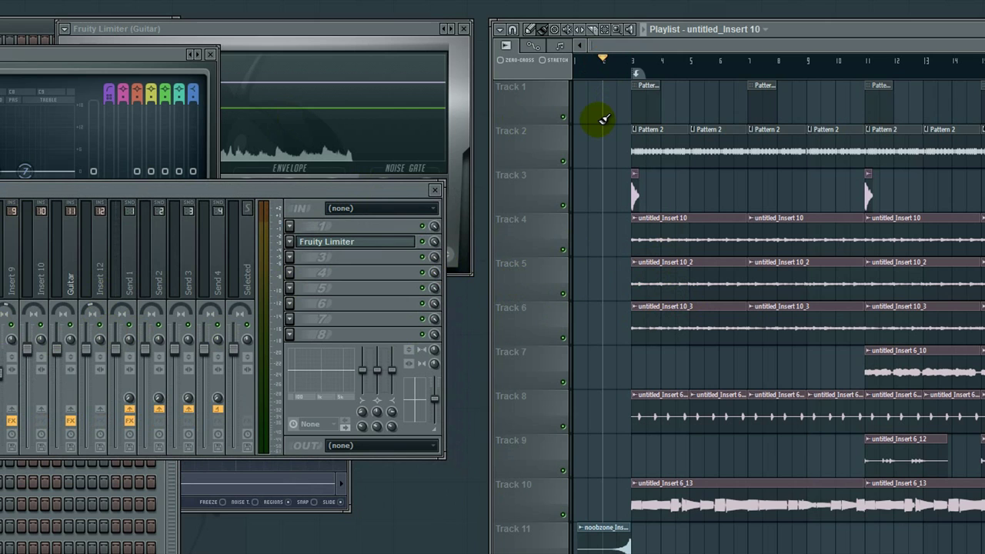
double_click(635, 189)
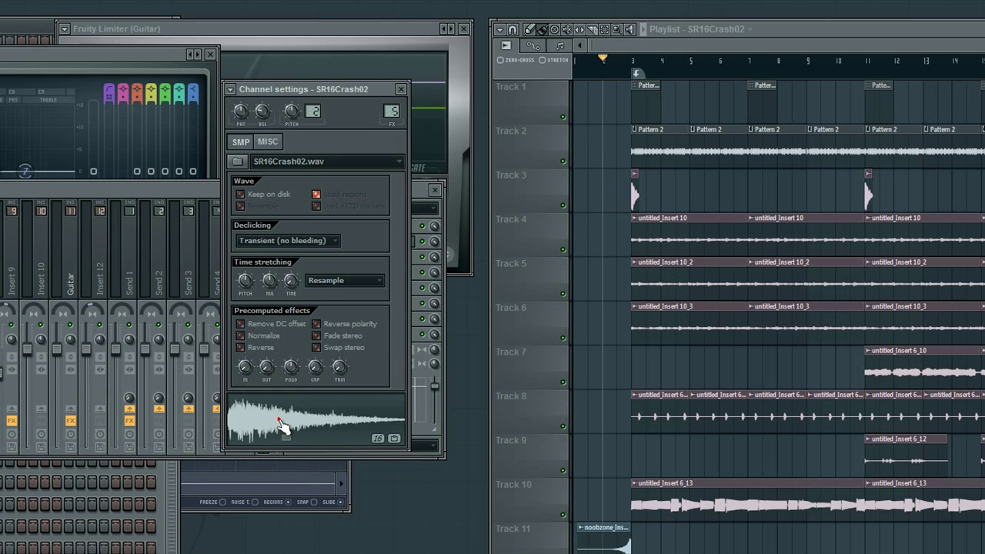
key("F9")
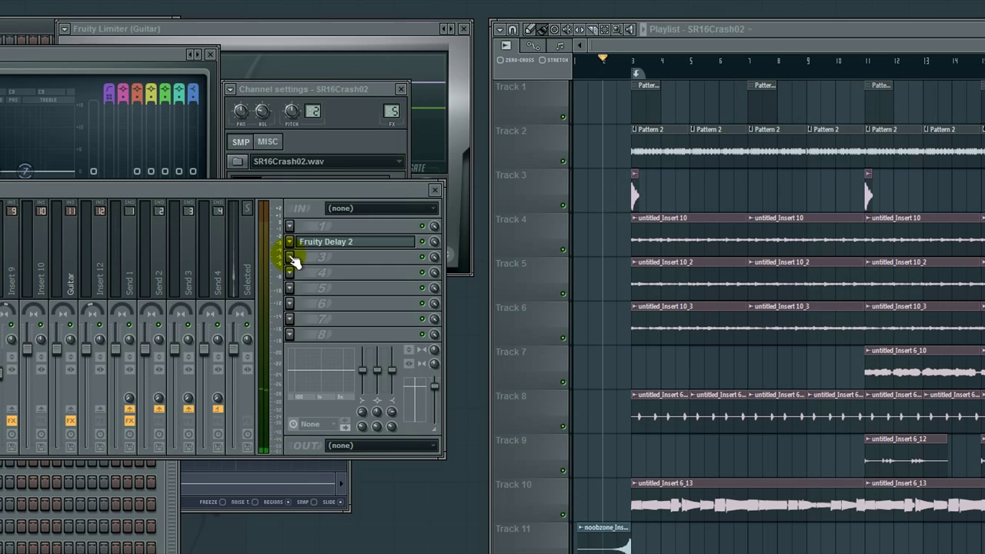
double_click(618, 547)
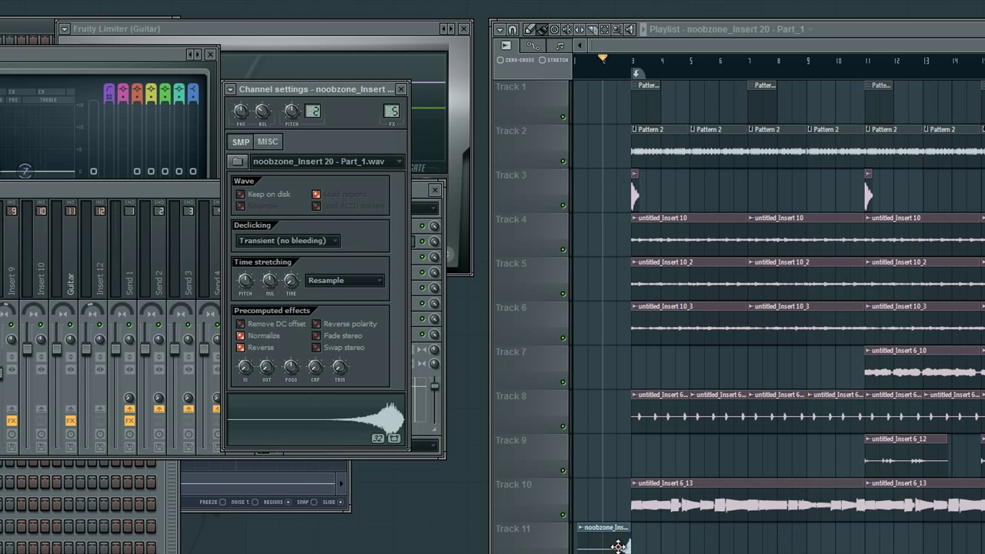
left_click(401, 90)
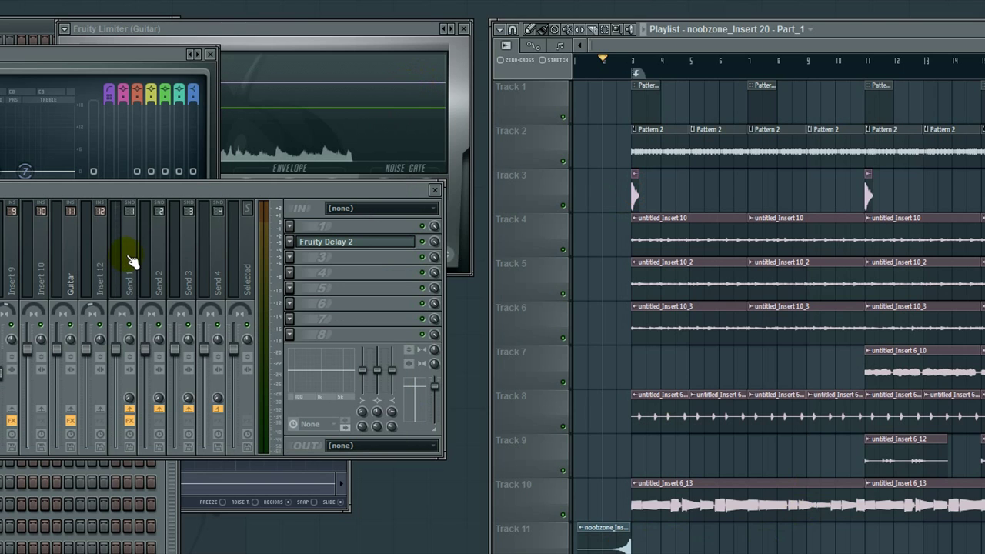
Add Fruity Parametric EQ 2 after the delay on Insert 5 and set band 1 to a high-pass at about 146 Hz.
left_click(293, 263)
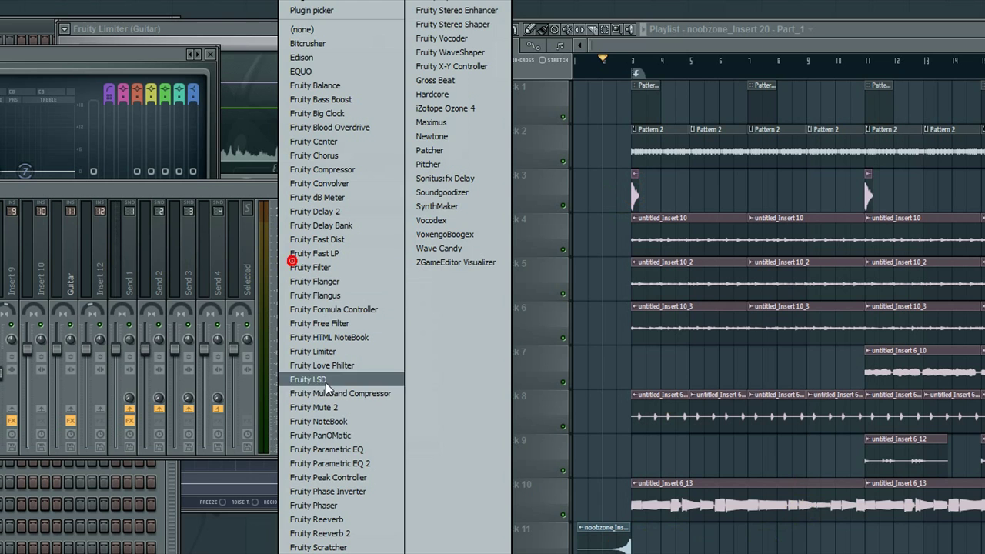
left_click(325, 464)
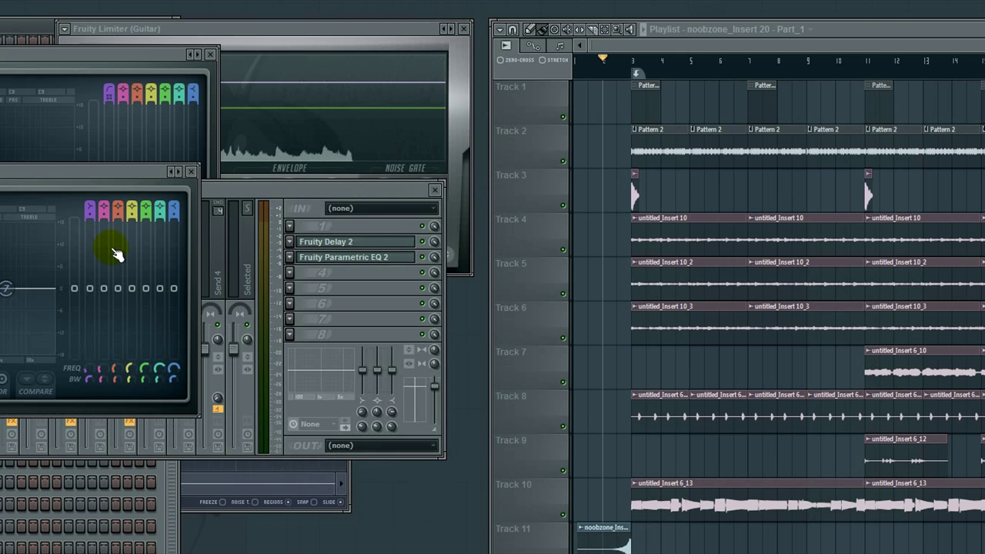
key("space")
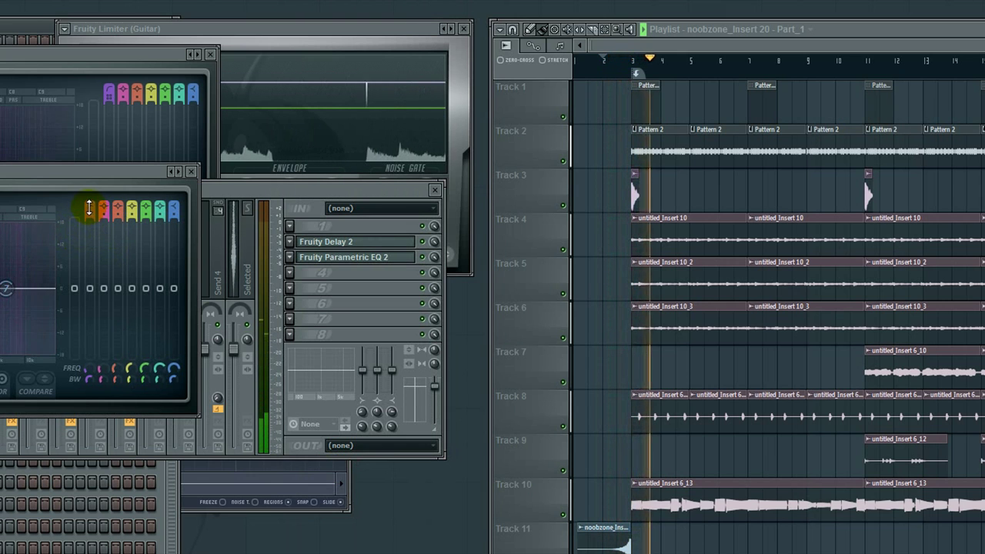
key("space")
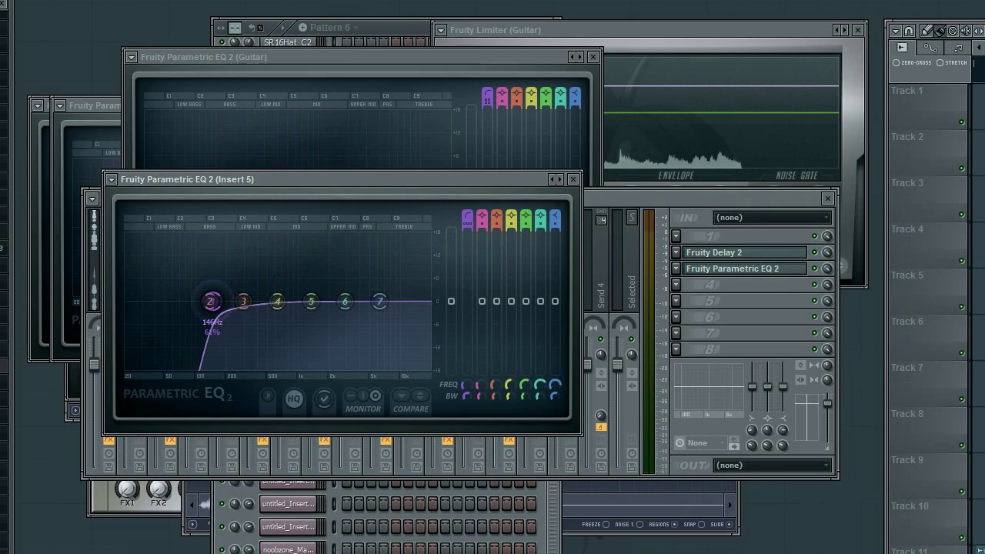
left_click_drag(0, 285, 0, 305)
left_click_drag(196, 301, 211, 301)
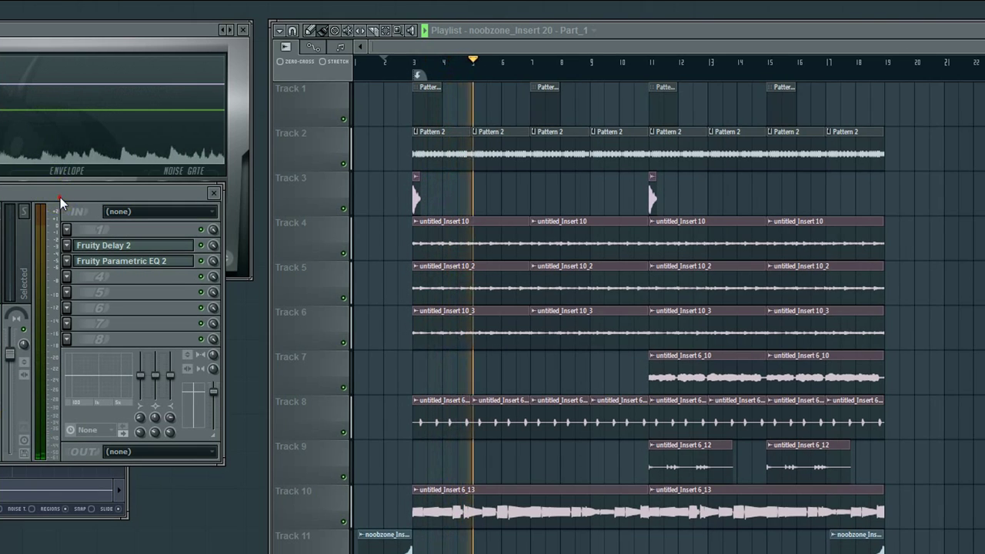
Lower the volume fader of the Guitar track slightly during playback.
left_click(80, 200)
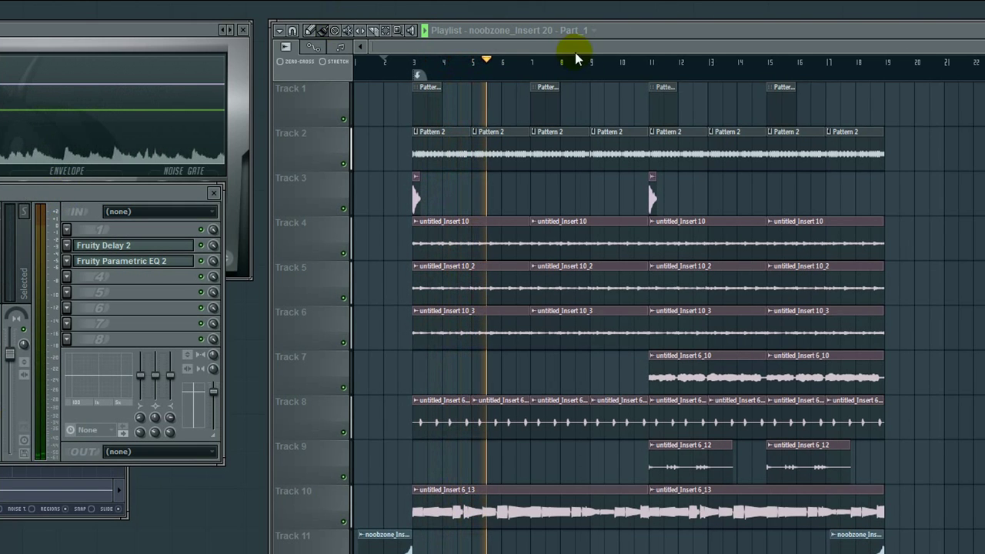
left_click(648, 30)
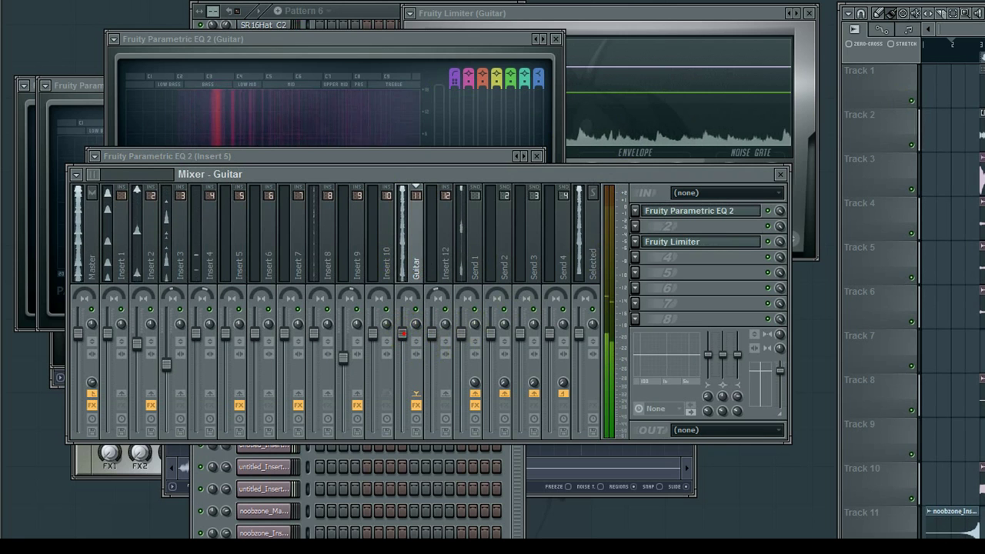
left_click(401, 333)
left_click_drag(402, 334, 402, 338)
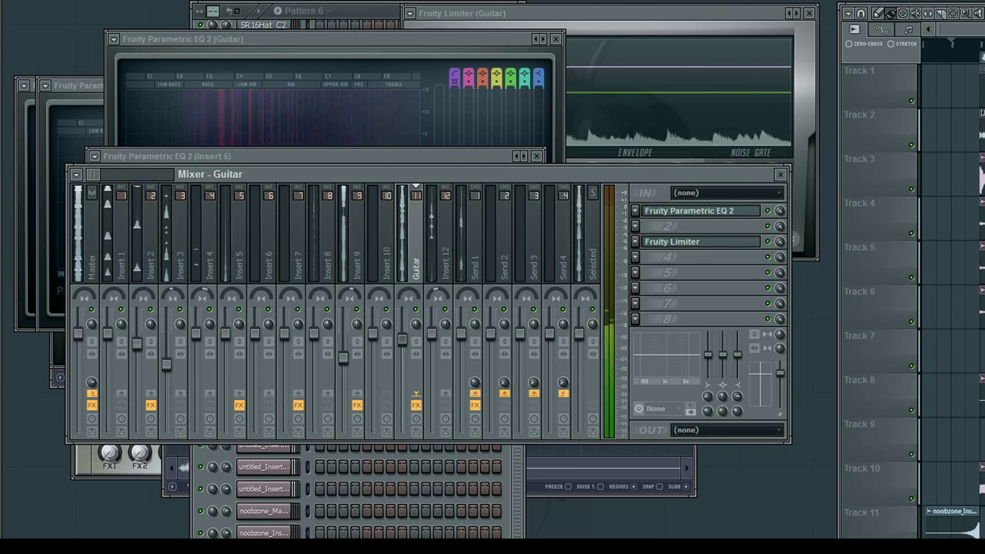
Turn band 1 of the Fruity Parametric EQ 2 on Insert 9 into a high-pass and raise its frequency.
left_click(350, 268)
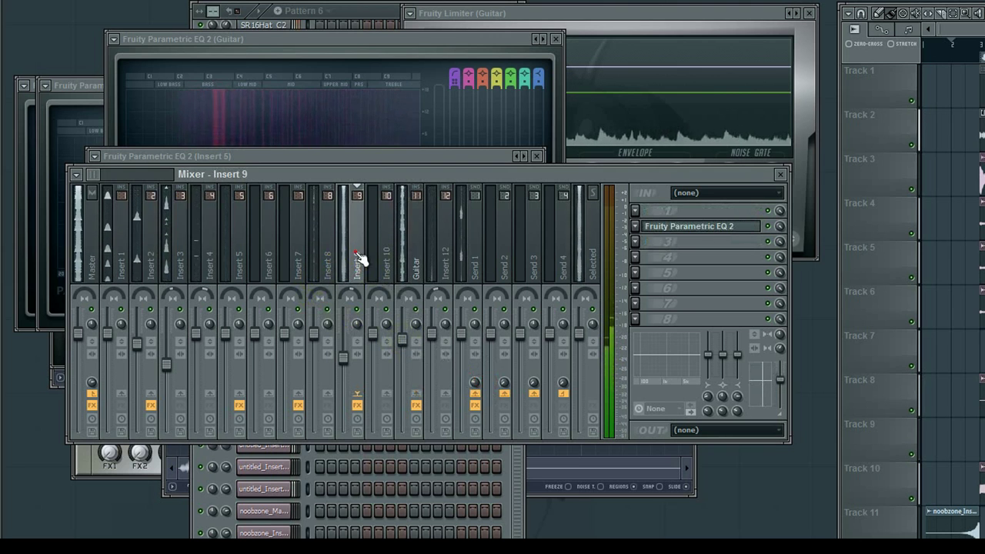
left_click(665, 228)
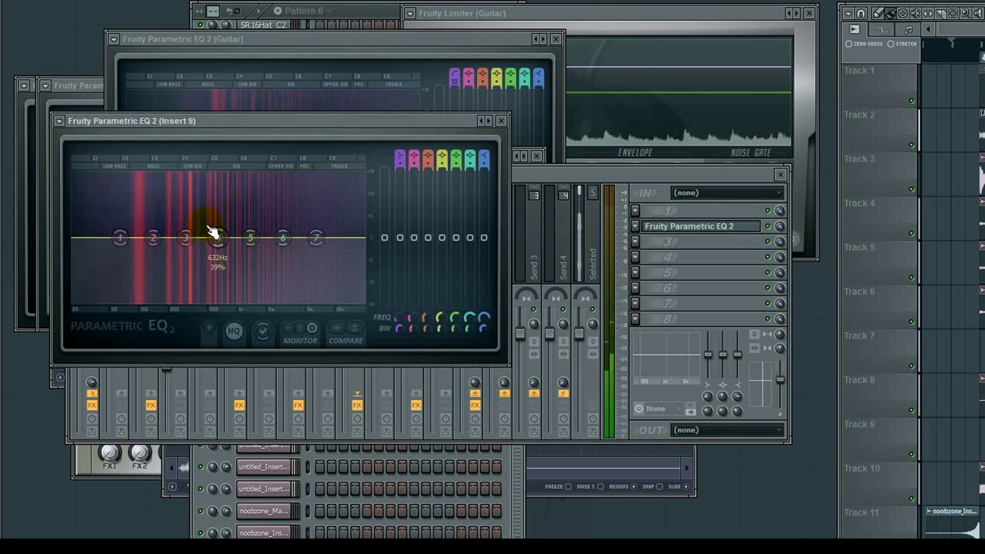
left_click(395, 154)
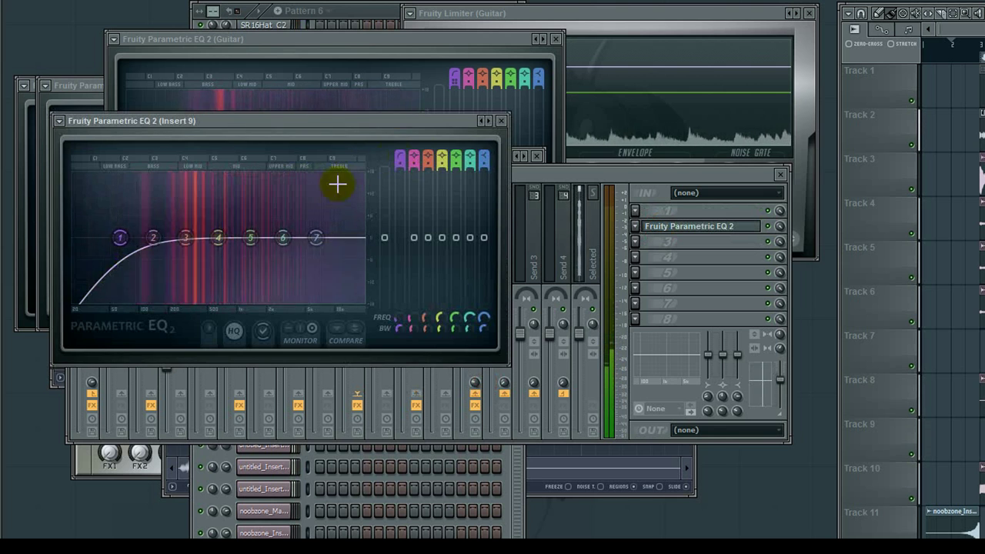
left_click_drag(155, 238, 166, 238)
left_click(709, 270)
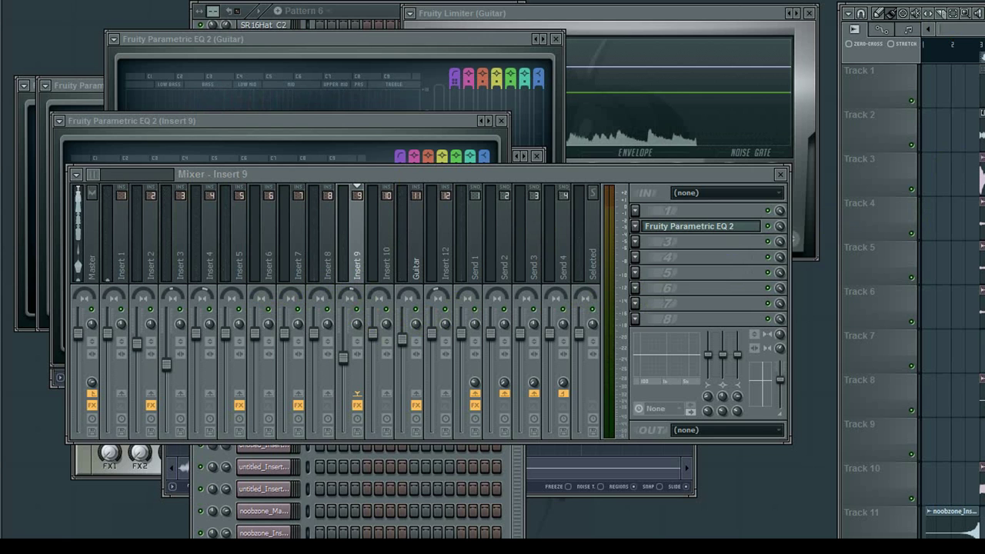
Fine-tune the high-pass on Insert 9's EQ by sweeping band 1 through about 96 and 123 Hz.
left_click(698, 227)
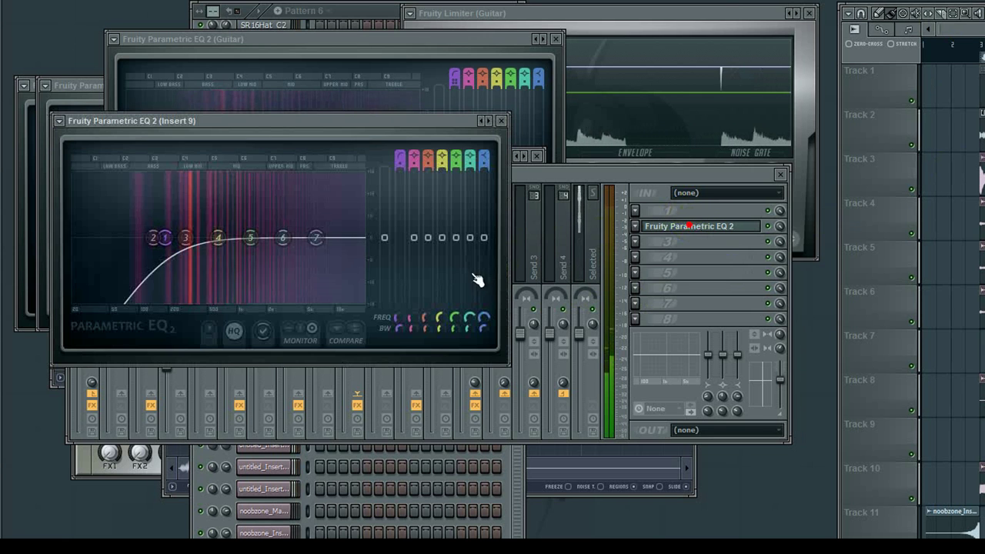
left_click_drag(165, 237, 163, 323)
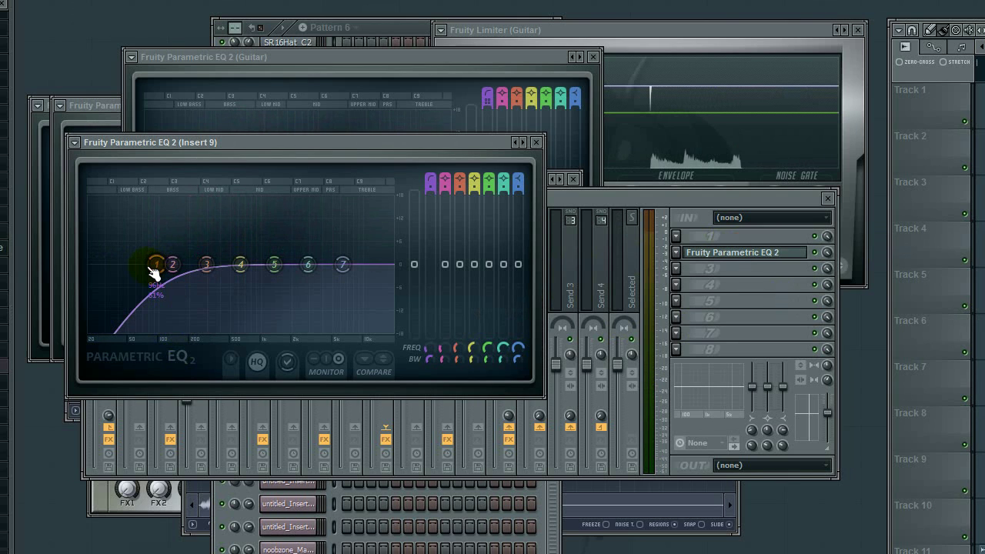
mouse_move(163, 264)
left_mouse_down()
mouse_move(189, 264)
mouse_move(174, 270)
mouse_move(174, 284)
mouse_move(145, 264)
left_mouse_up()
right_click(175, 285)
left_click(198, 305)
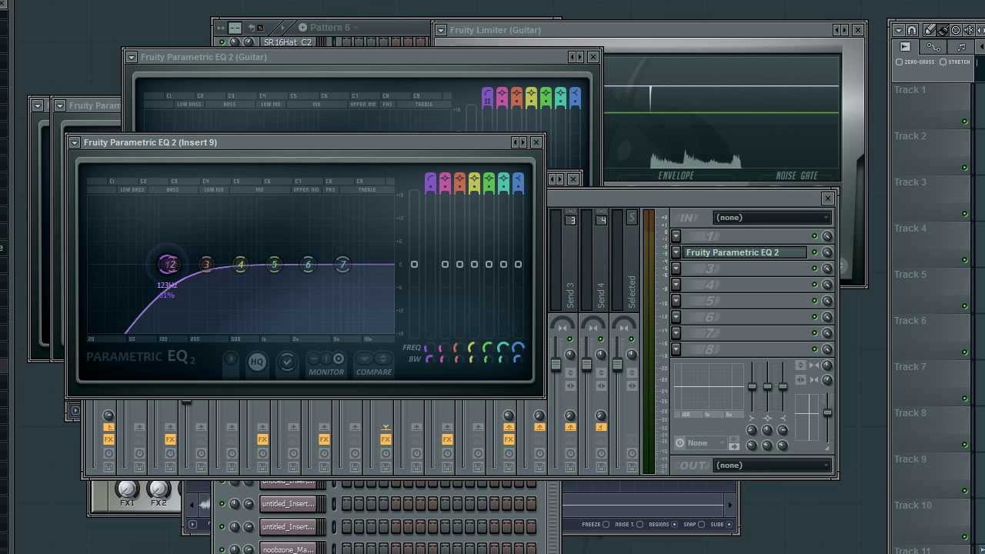
left_click_drag(169, 264, 195, 265)
left_click(715, 275)
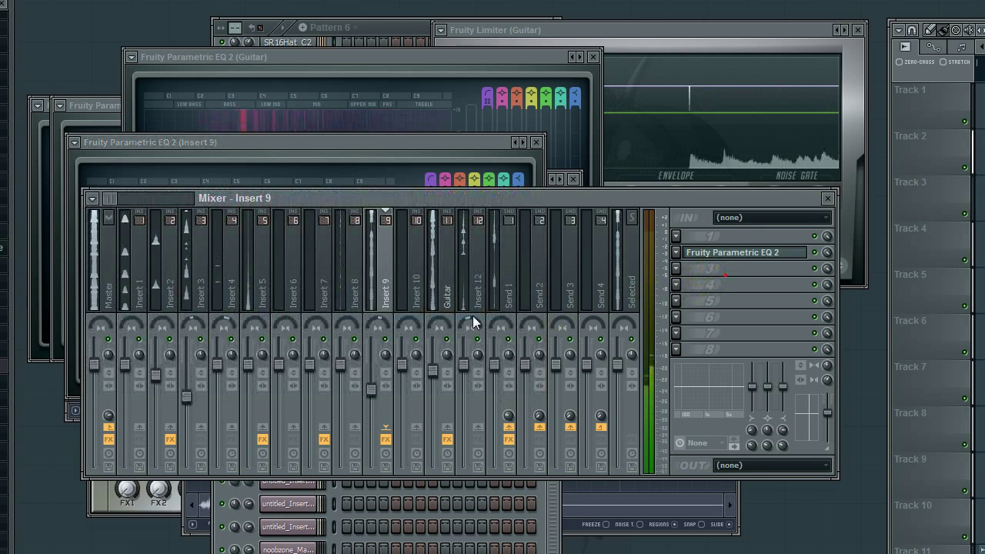
Solo Insert 9, bypass its EQ and switch it back on, with Insert 13 unmuted, to compare the sound.
left_click(386, 343)
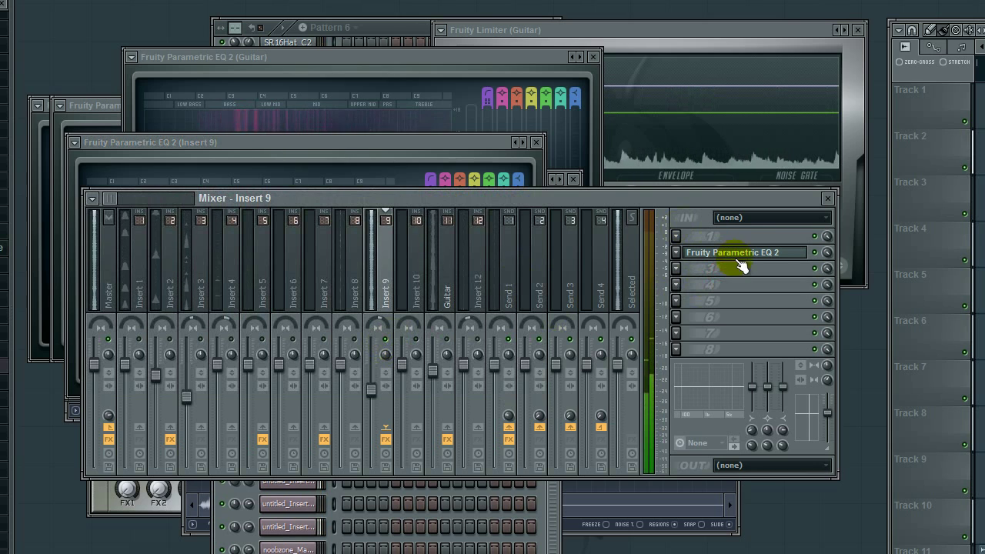
left_click(816, 252)
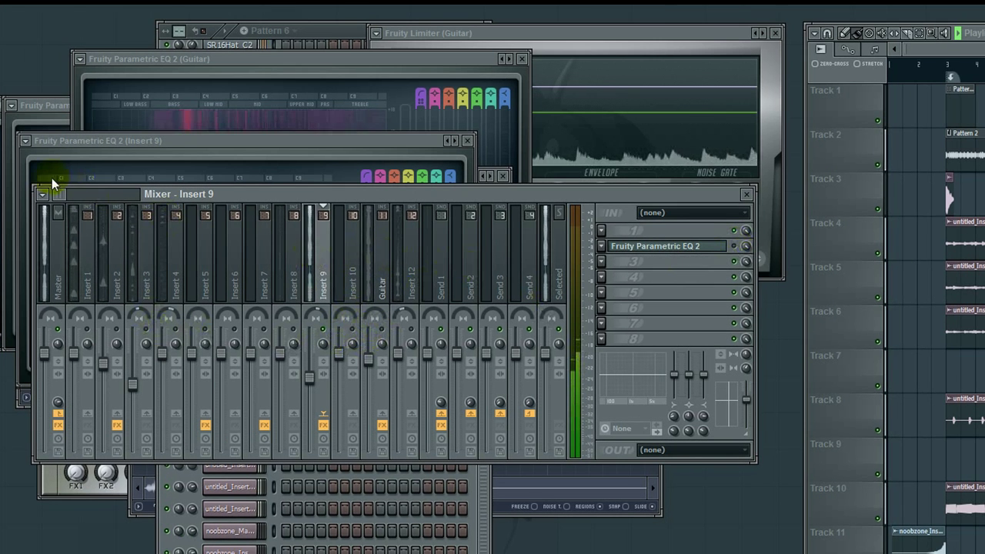
left_click_drag(59, 196, 63, 196)
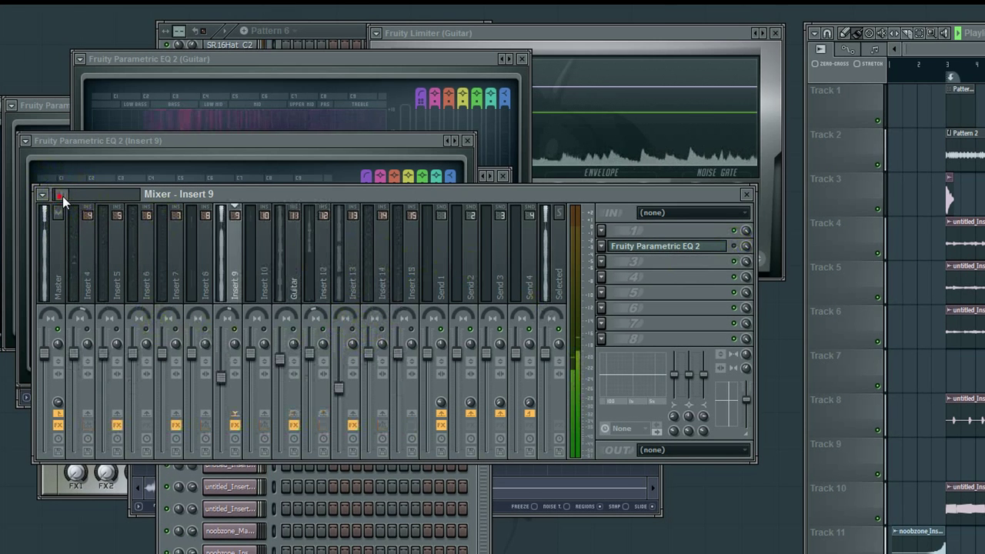
left_click(353, 329)
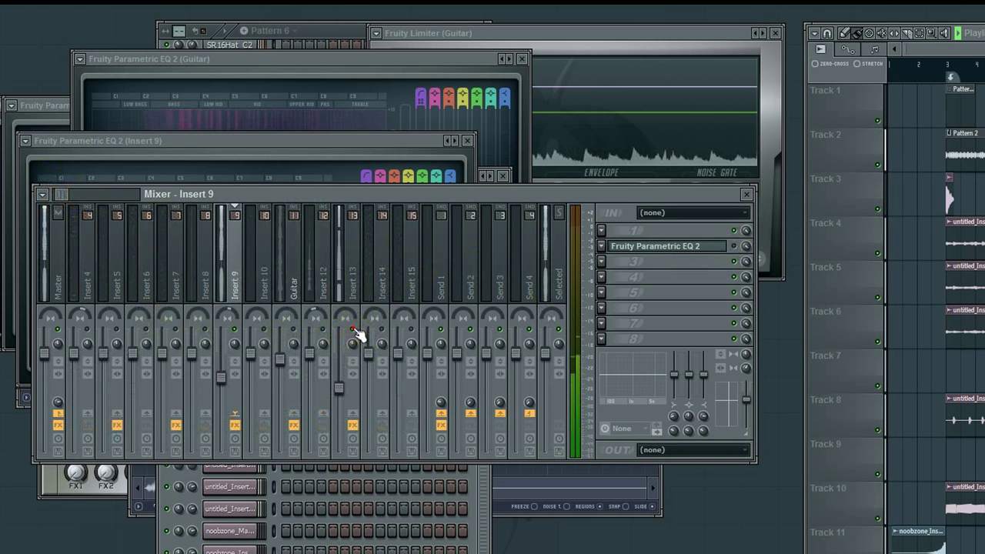
left_click(734, 246)
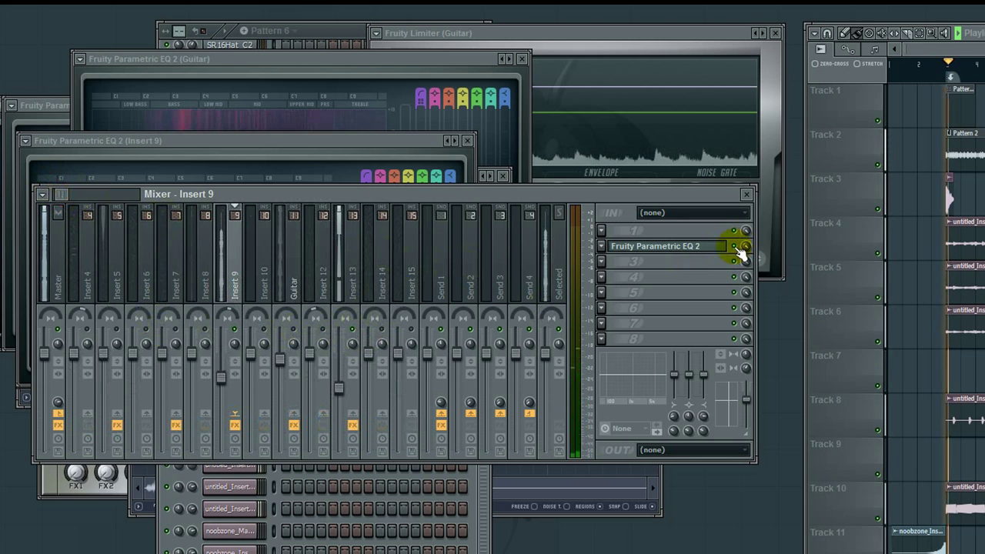
Bring the Guitar track back in, and toggle the solo on Insert 9 to compare it against the mix.
left_click(291, 326)
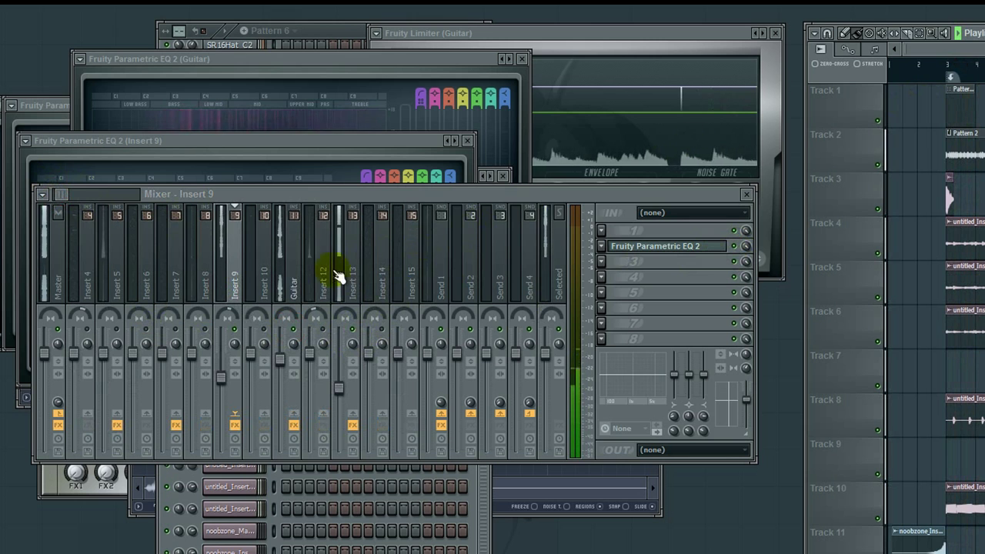
right_click(229, 317)
left_click(238, 334)
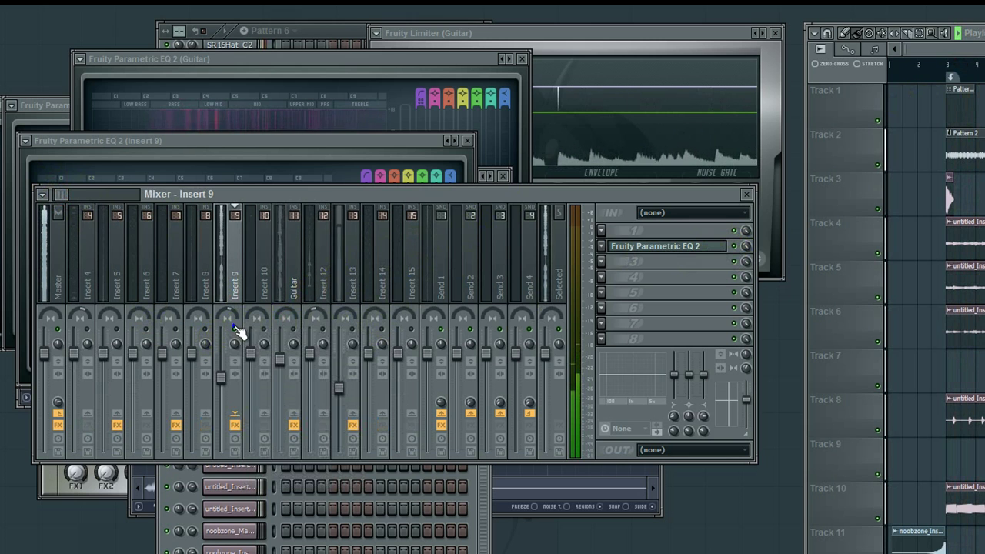
left_click(656, 279)
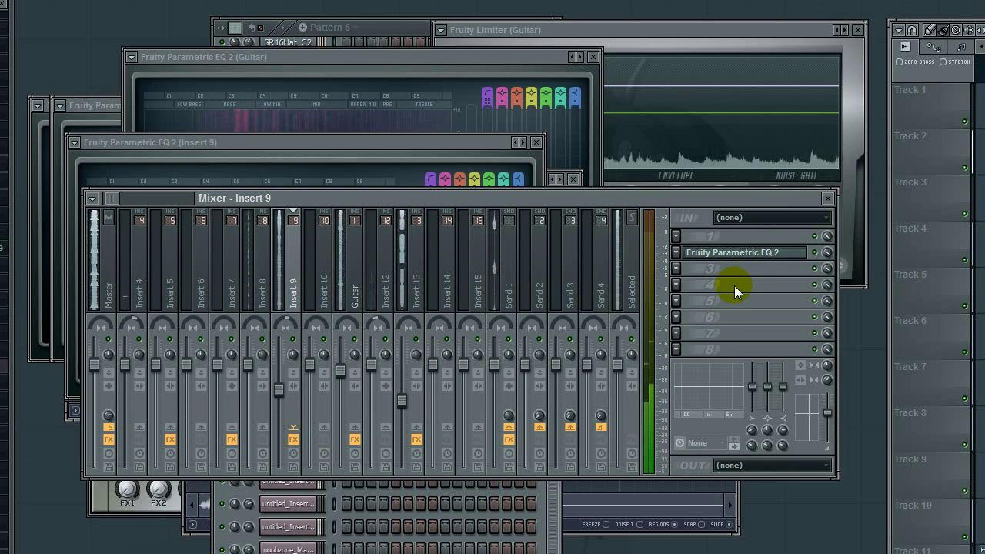
left_click(734, 286)
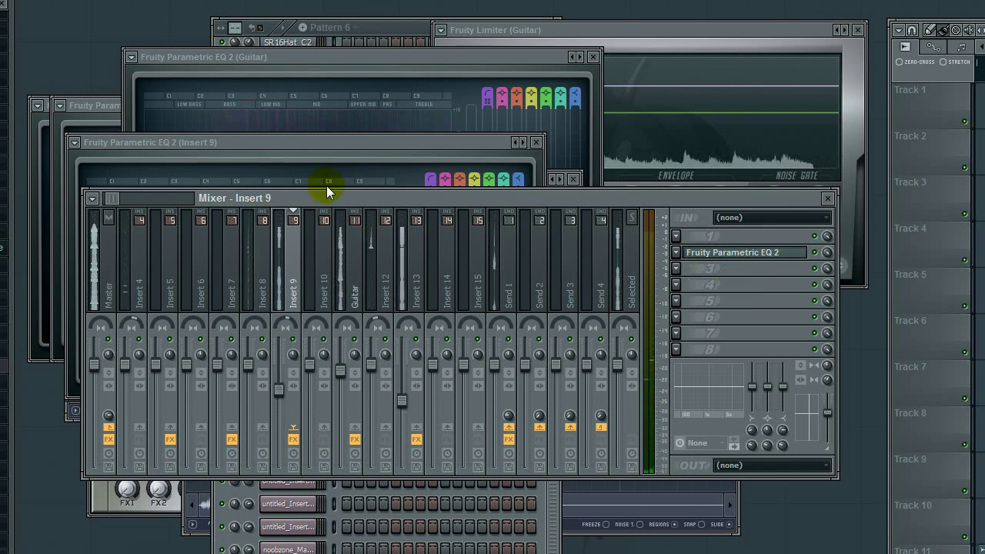